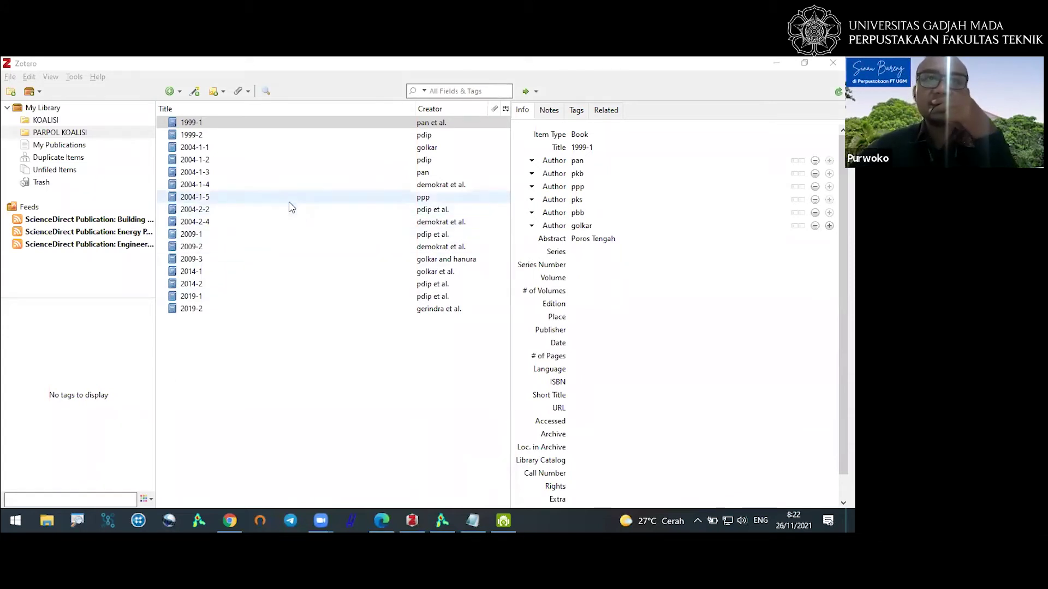
Examine the 1999 coalition records in the PARPOL KOALISI collection, checking which parties are entered as authors.
{"action": "left_click", "coordinate": [207, 136]}
{"action": "left_click", "coordinate": [200, 124]}
{"action": "left_click", "coordinate": [197, 137]}
{"action": "left_click", "coordinate": [197, 148]}
{"action": "left_click", "coordinate": [205, 172]}
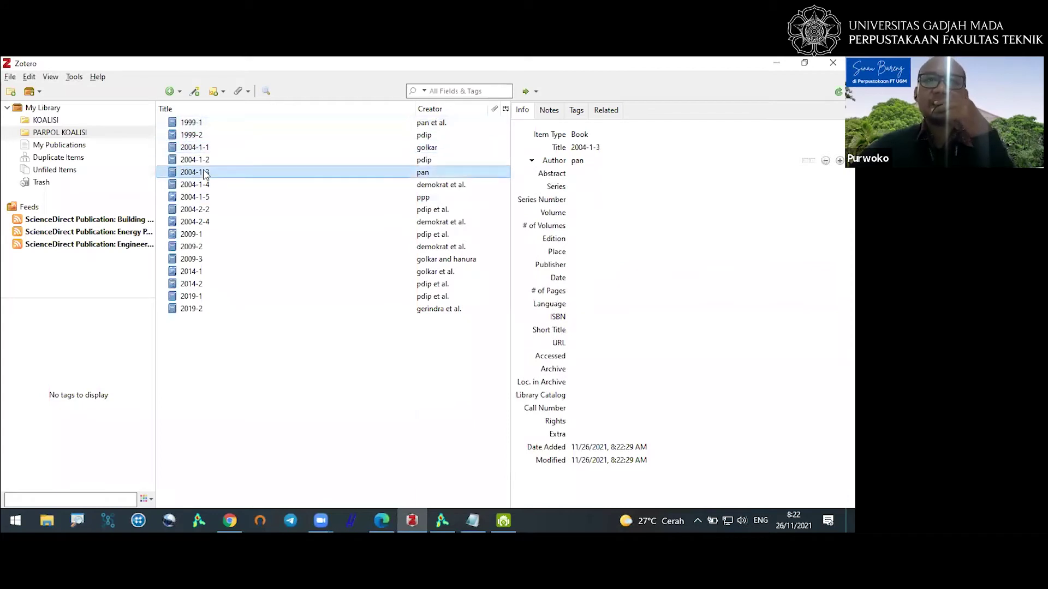
{"action": "left_click", "coordinate": [193, 121]}
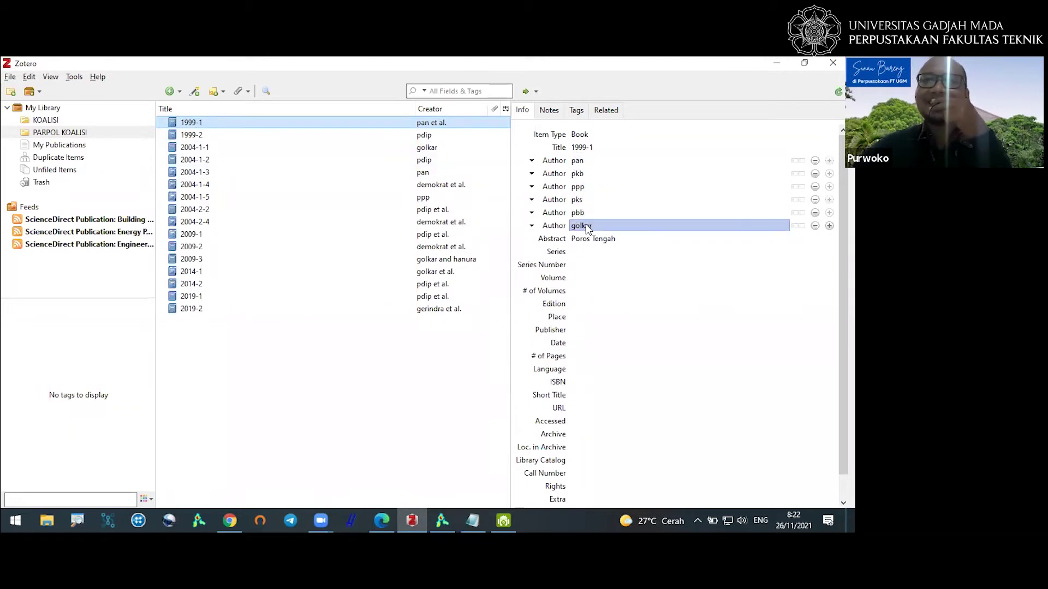
{"action": "left_click", "coordinate": [227, 137]}
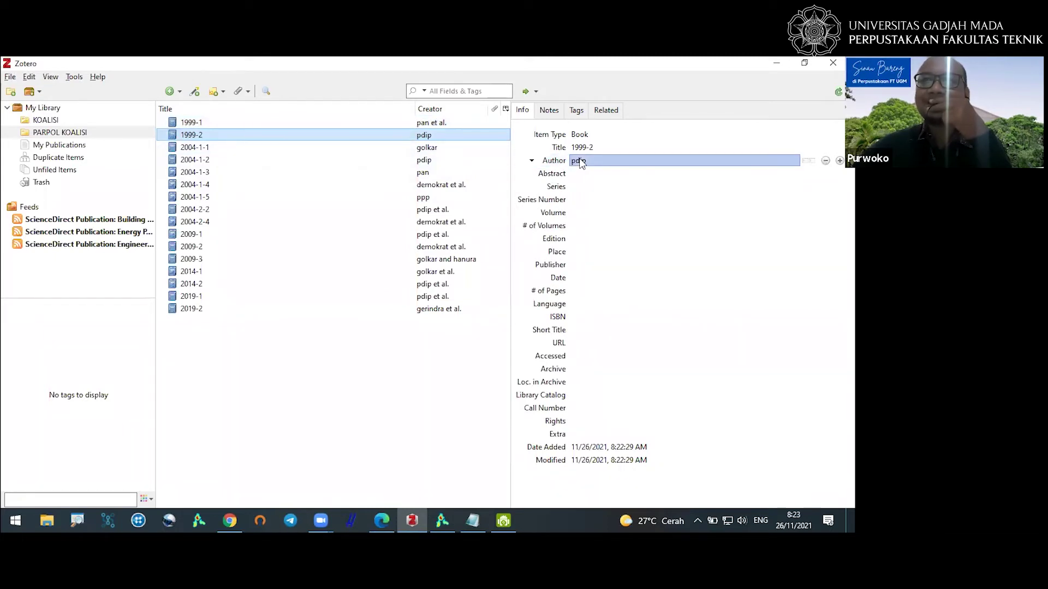
Compare the party authors of the first-round and second-round 2004 coalition records.
{"action": "left_click", "coordinate": [207, 149]}
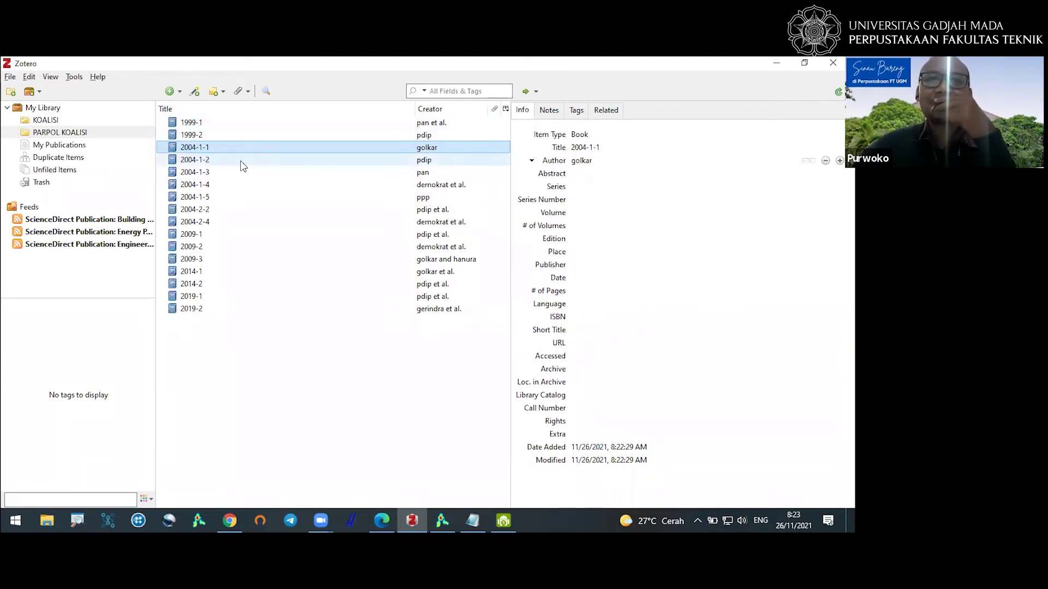
{"action": "left_click", "coordinate": [200, 159]}
{"action": "left_click", "coordinate": [198, 148]}
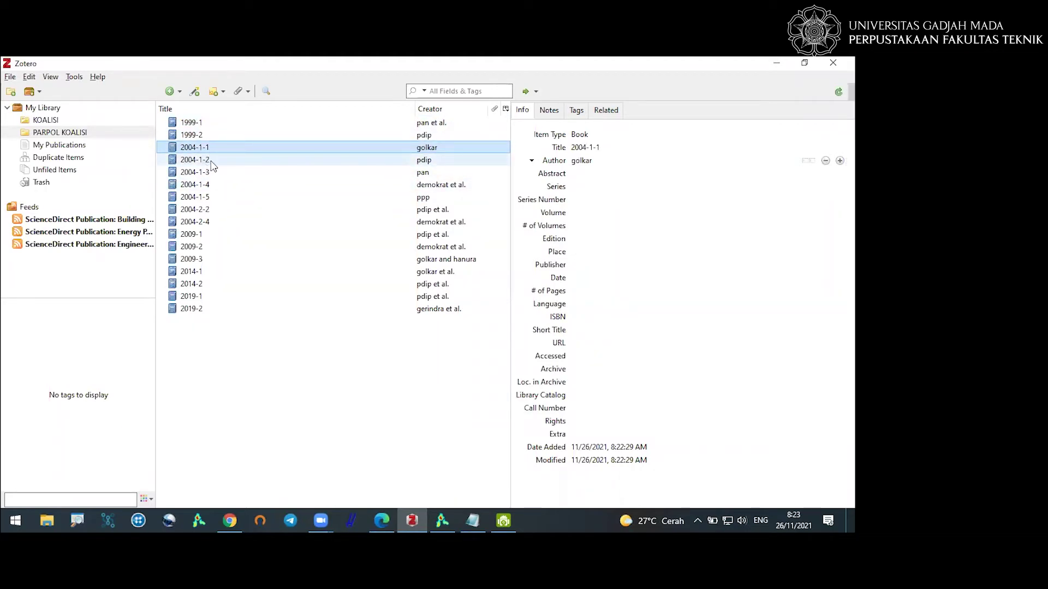
{"action": "left_click", "coordinate": [208, 198]}
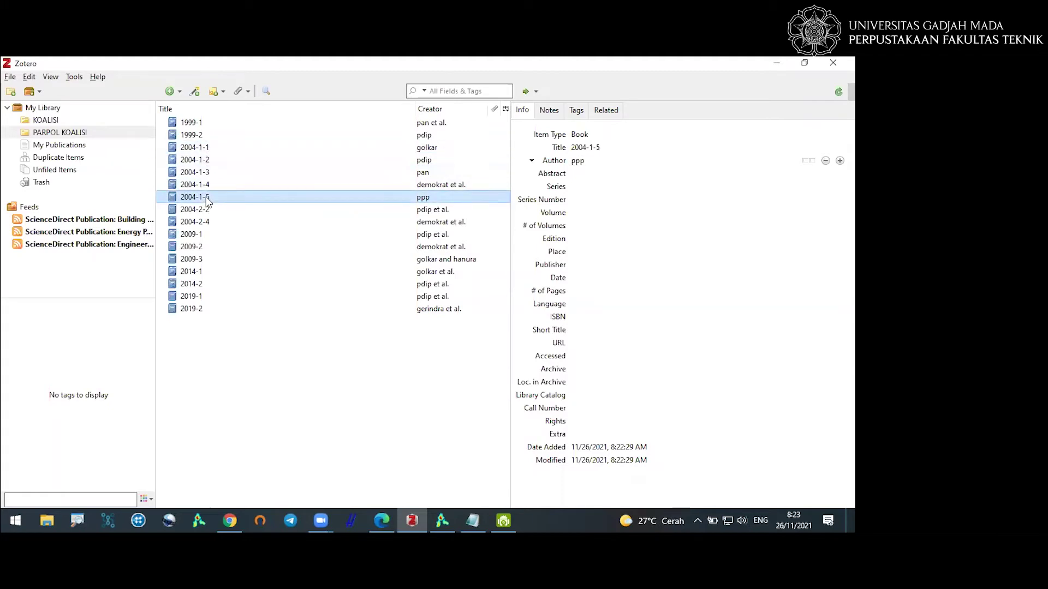
{"action": "left_click", "coordinate": [203, 212]}
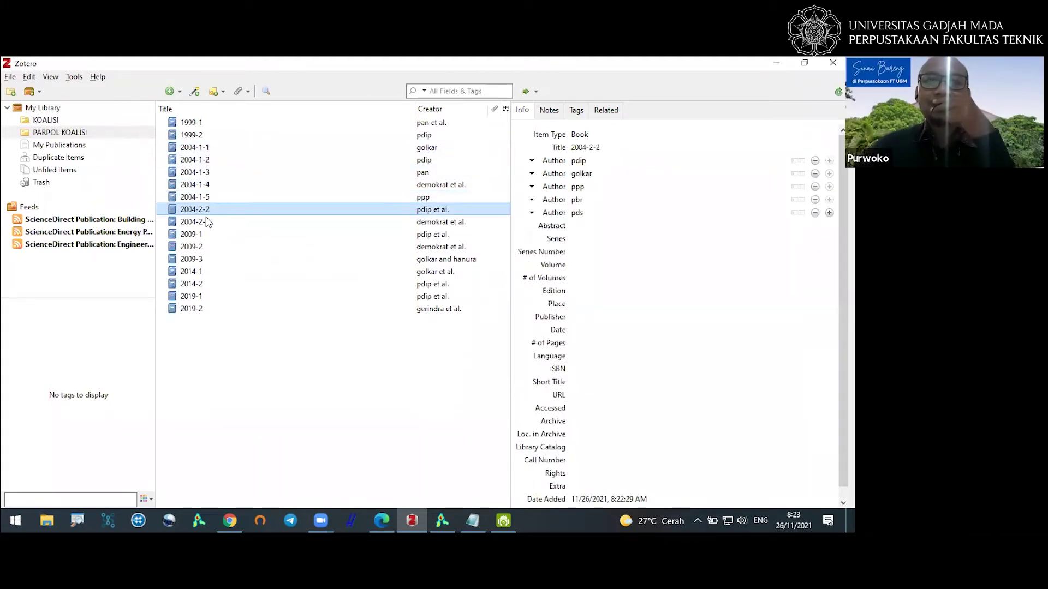
{"action": "left_click", "coordinate": [208, 224]}
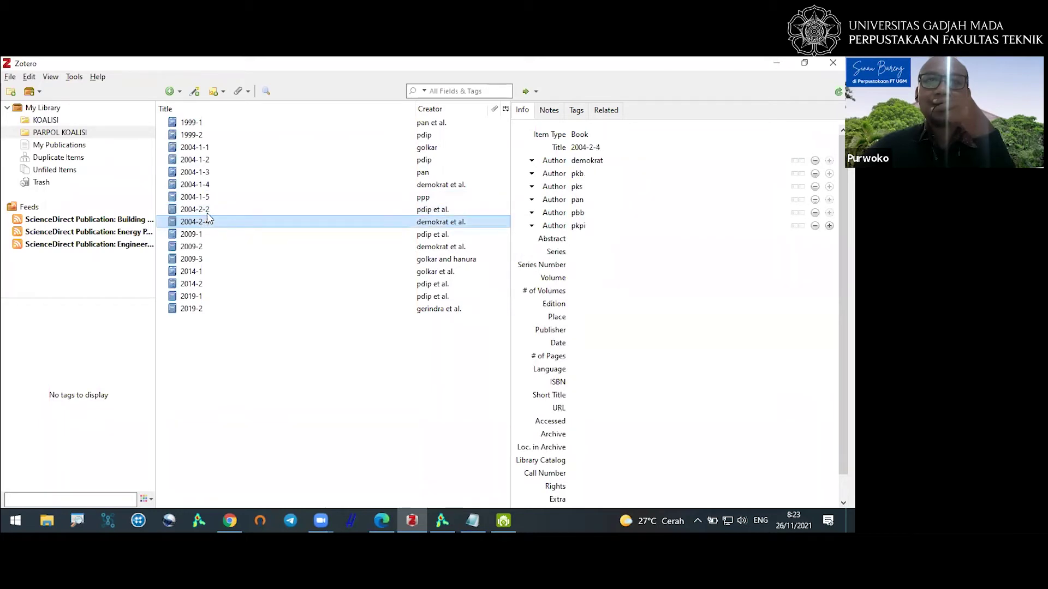
{"action": "left_click", "coordinate": [208, 160]}
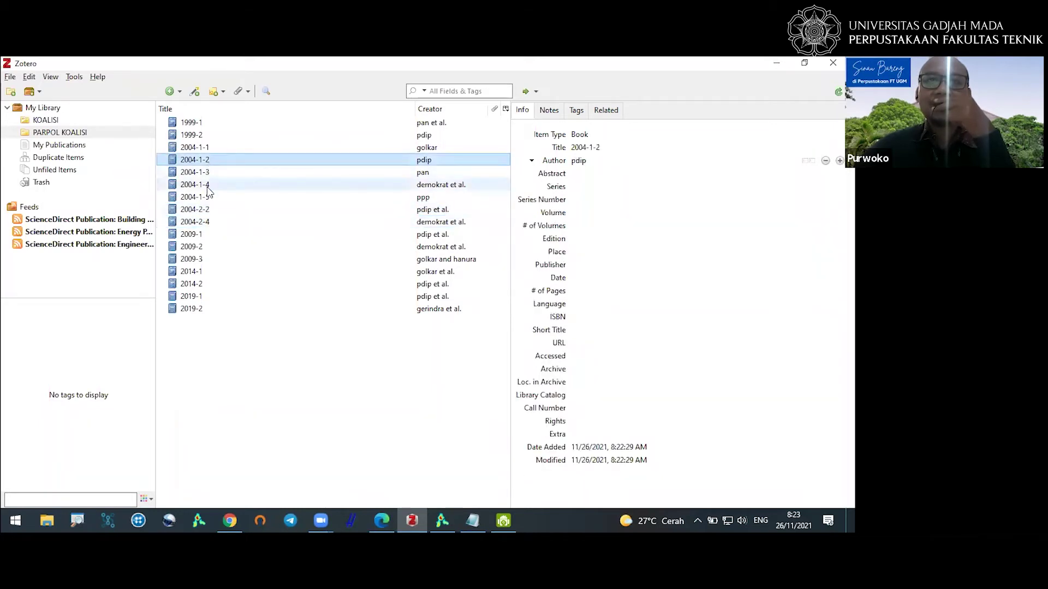
{"action": "left_click", "coordinate": [210, 184]}
{"action": "left_click", "coordinate": [209, 160]}
{"action": "left_click", "coordinate": [210, 185]}
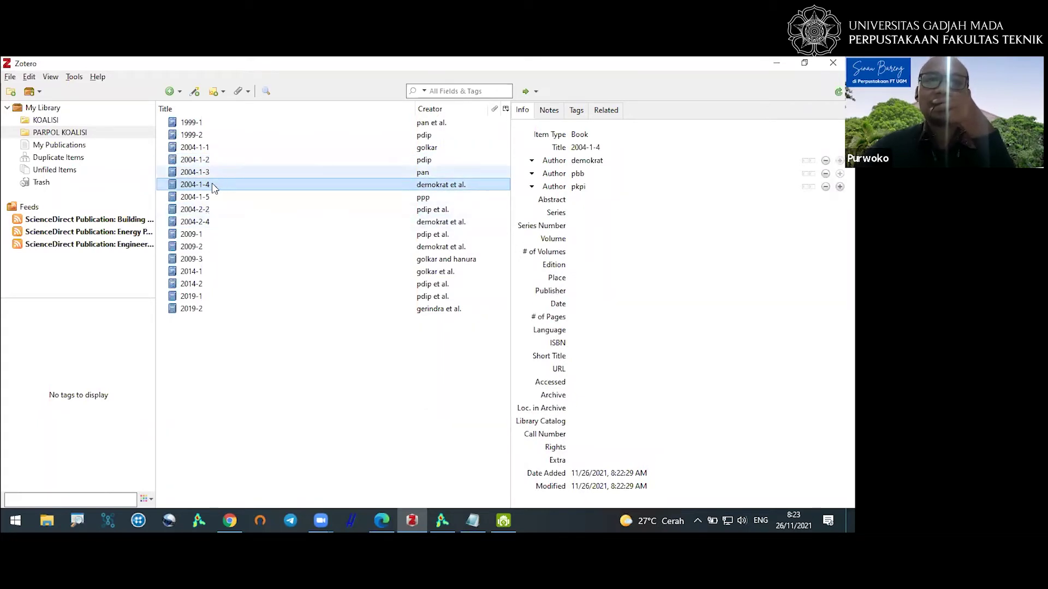
Go through the 2009, 2014 and 2019 coalition records and check their party authors.
{"action": "left_click", "coordinate": [217, 234]}
{"action": "left_click", "coordinate": [218, 246]}
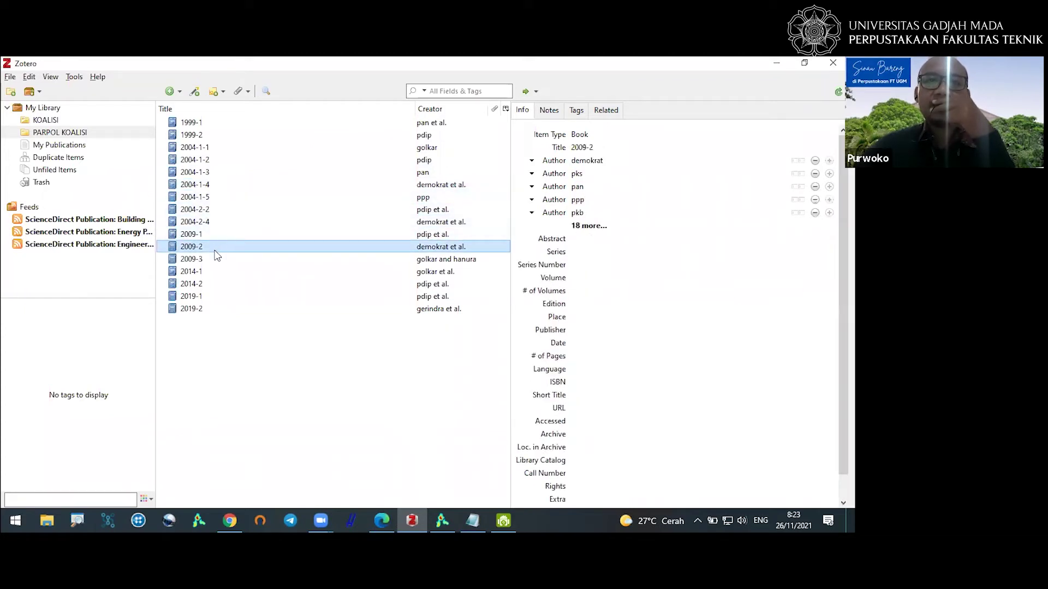
{"action": "left_click", "coordinate": [217, 257]}
{"action": "left_click", "coordinate": [216, 272]}
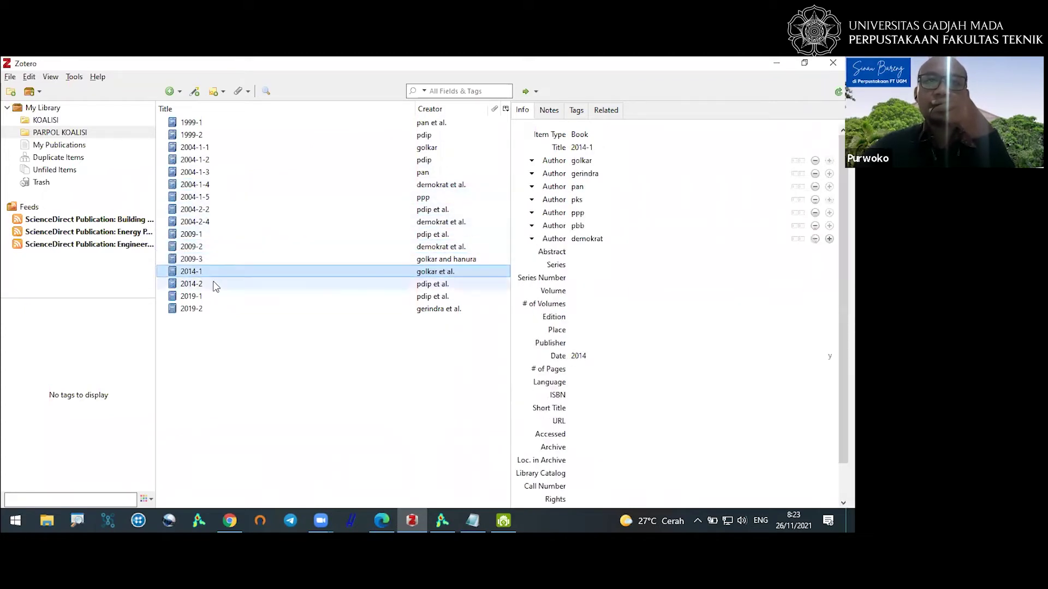
{"action": "left_click", "coordinate": [215, 284]}
{"action": "left_click", "coordinate": [214, 297]}
{"action": "left_click", "coordinate": [213, 309]}
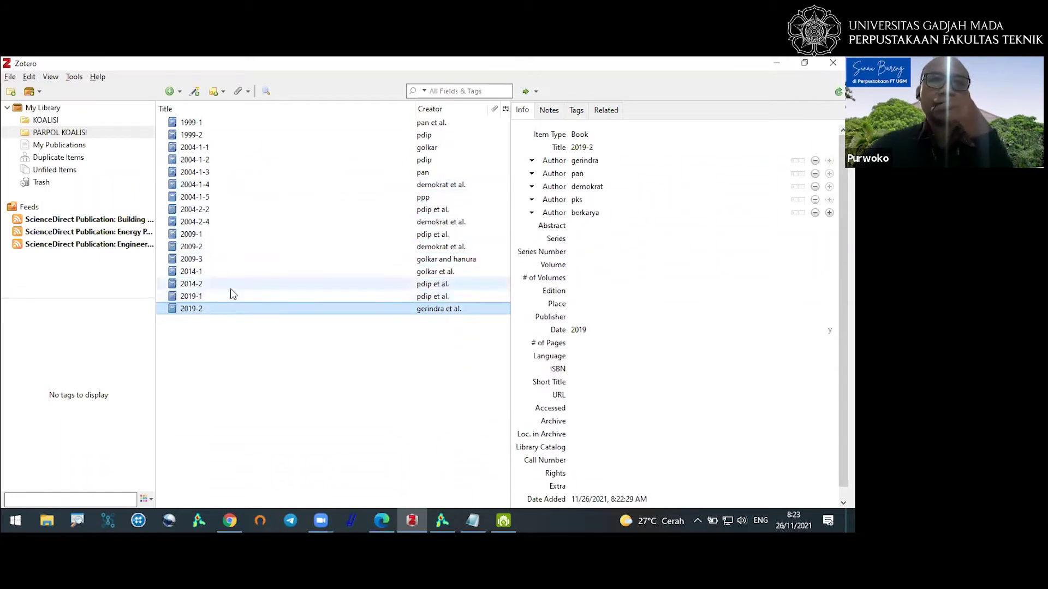
Create a book item in the KOALISI collection with the title "Koalisi 1 tahun 1999".
{"action": "left_click", "coordinate": [68, 122]}
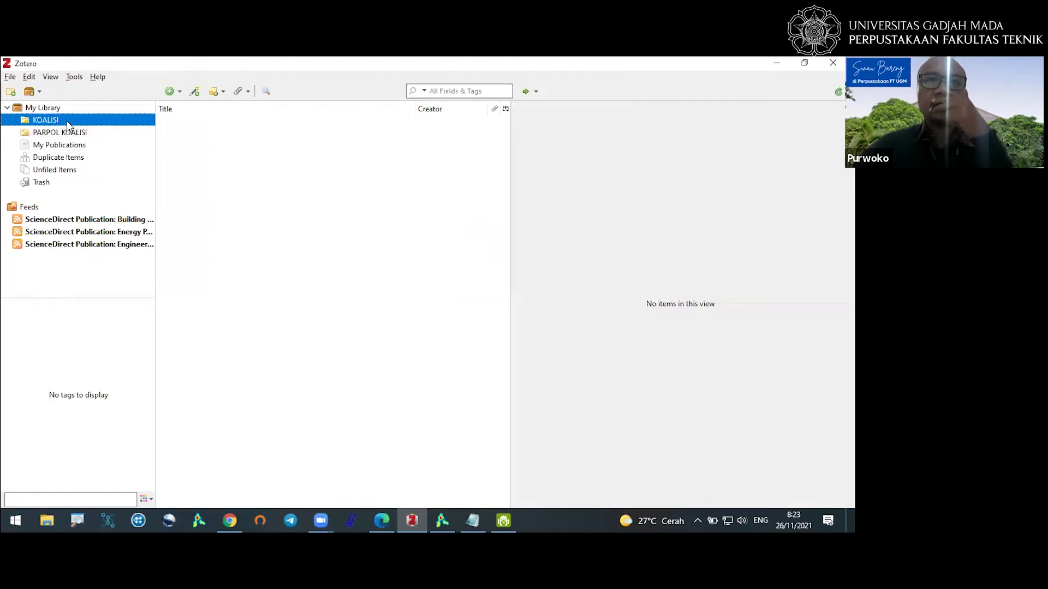
{"action": "left_click", "coordinate": [177, 93]}
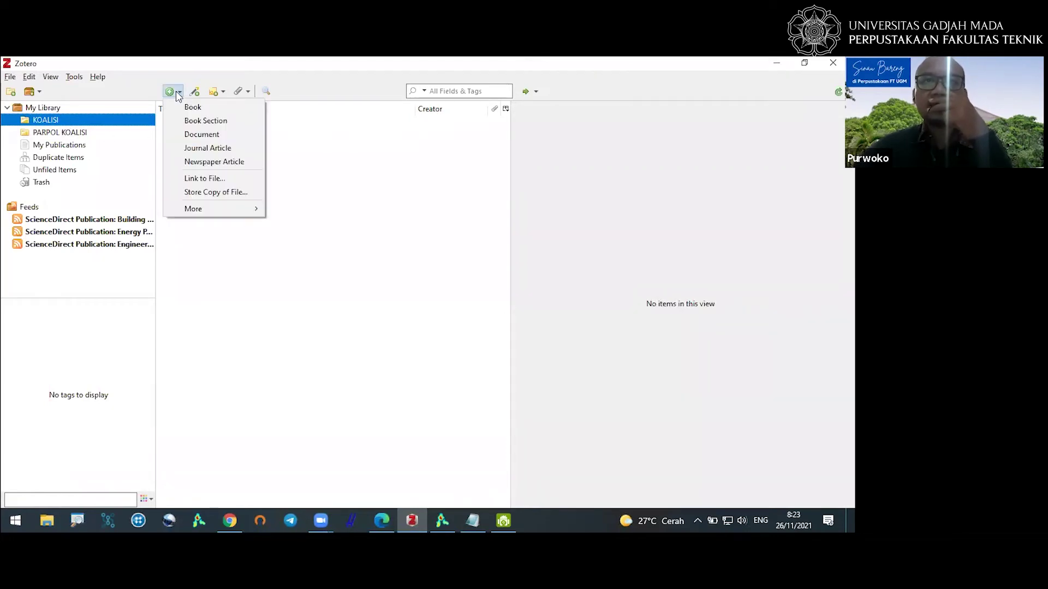
{"action": "left_click", "coordinate": [192, 107]}
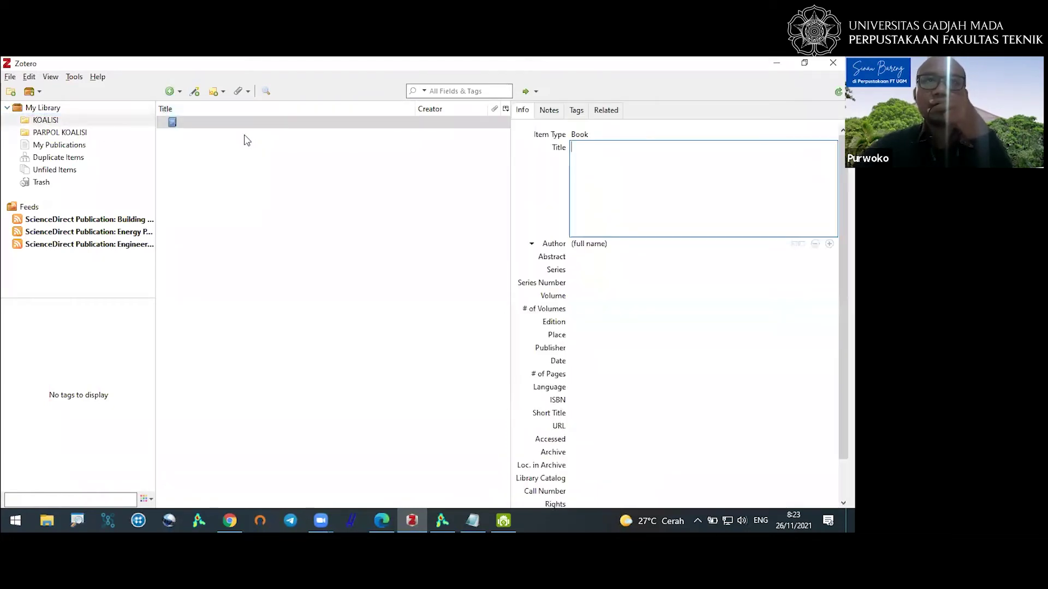
{"action": "type", "text": "Koalisi"}
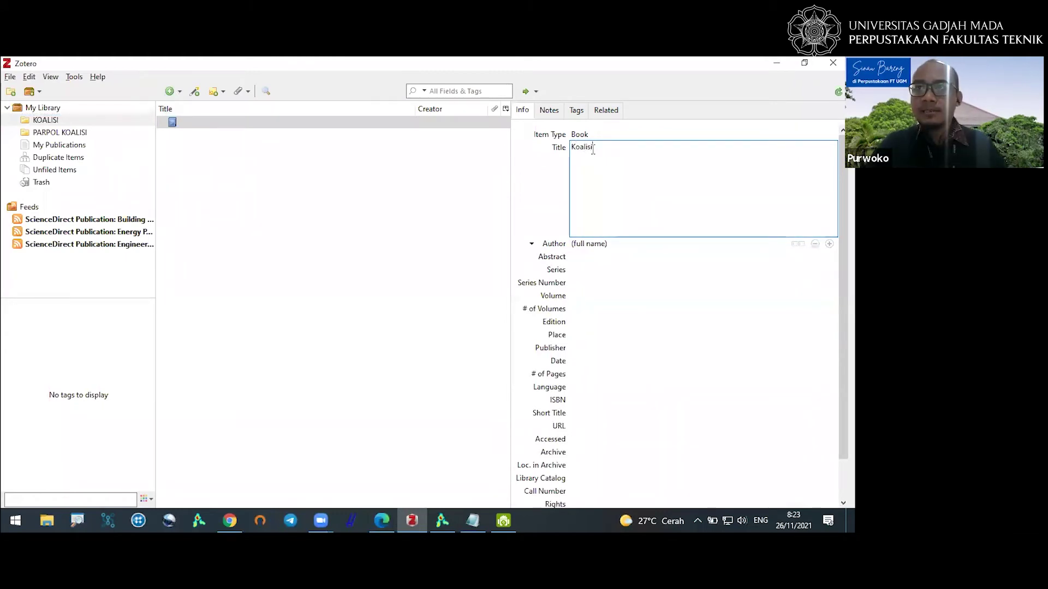
{"action": "type", "text": " 1 tahun 1999"}
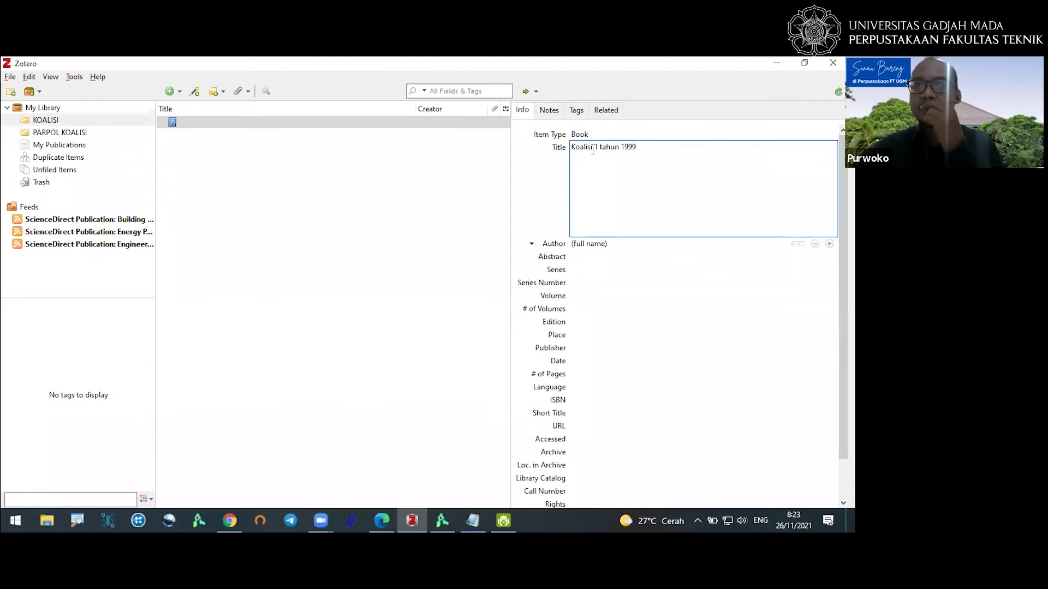
Enter "partai 1" and "Partai 2" as two single-field authors of the new book.
{"action": "left_click", "coordinate": [589, 247]}
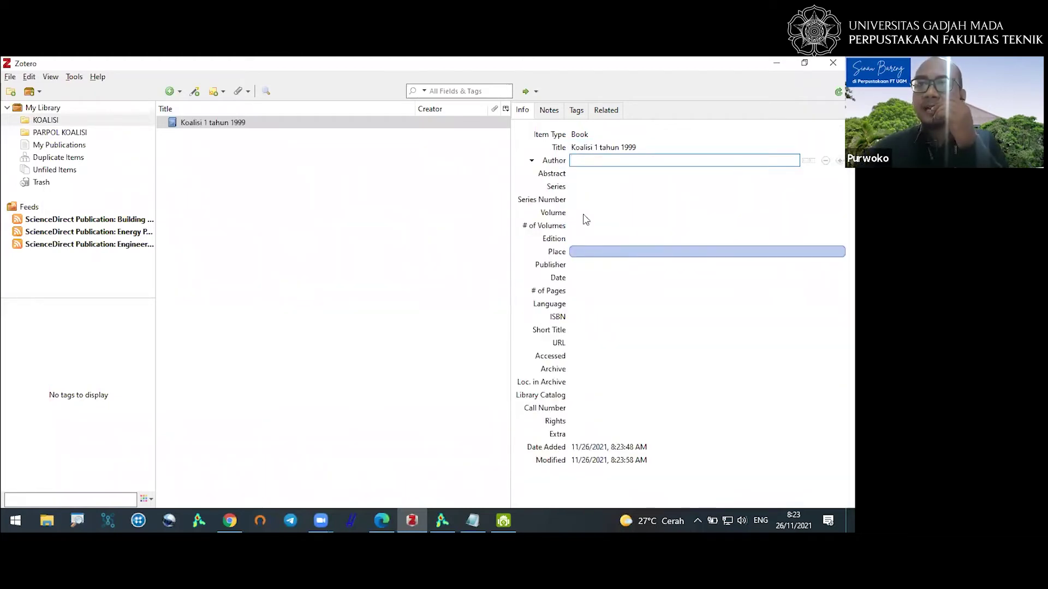
{"action": "left_click", "coordinate": [808, 161]}
{"action": "left_click", "coordinate": [808, 161]}
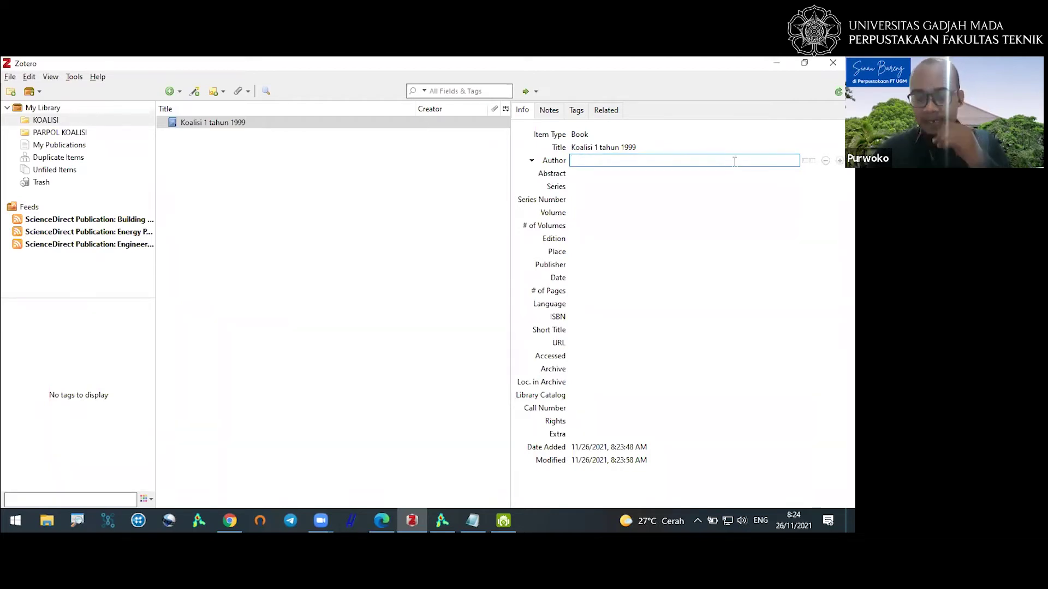
{"action": "type", "text": "partai 1"}
{"action": "key", "text": "Tab"}
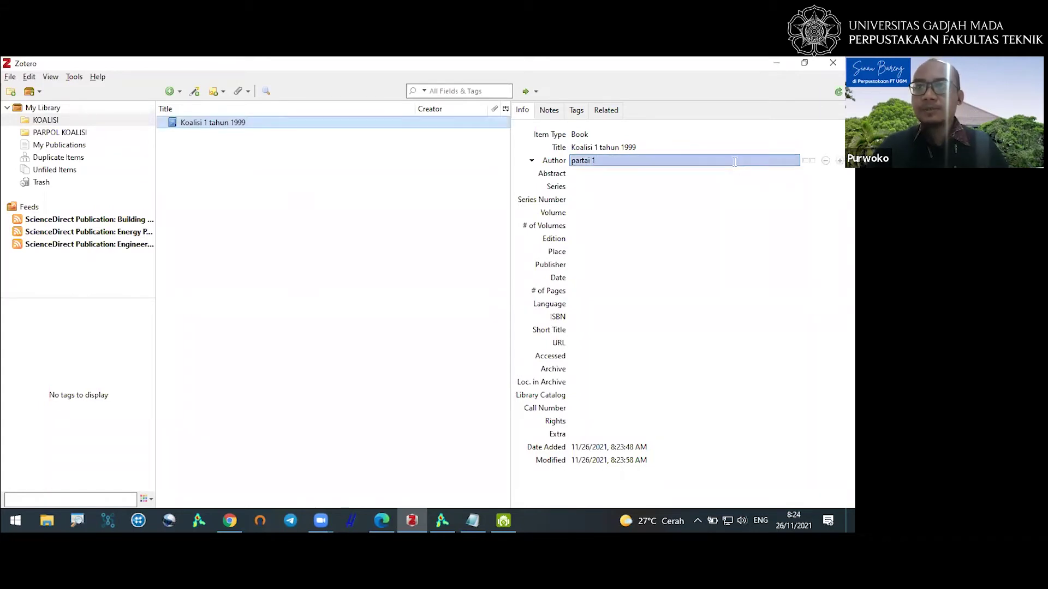
{"action": "key", "text": "shift+Return"}
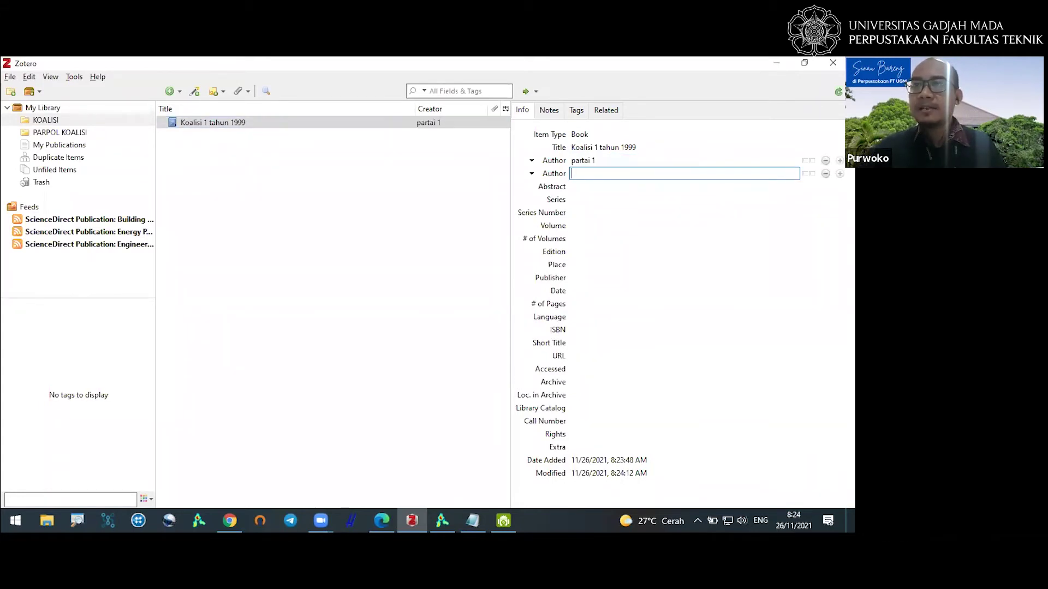
{"action": "type", "text": "Part"}
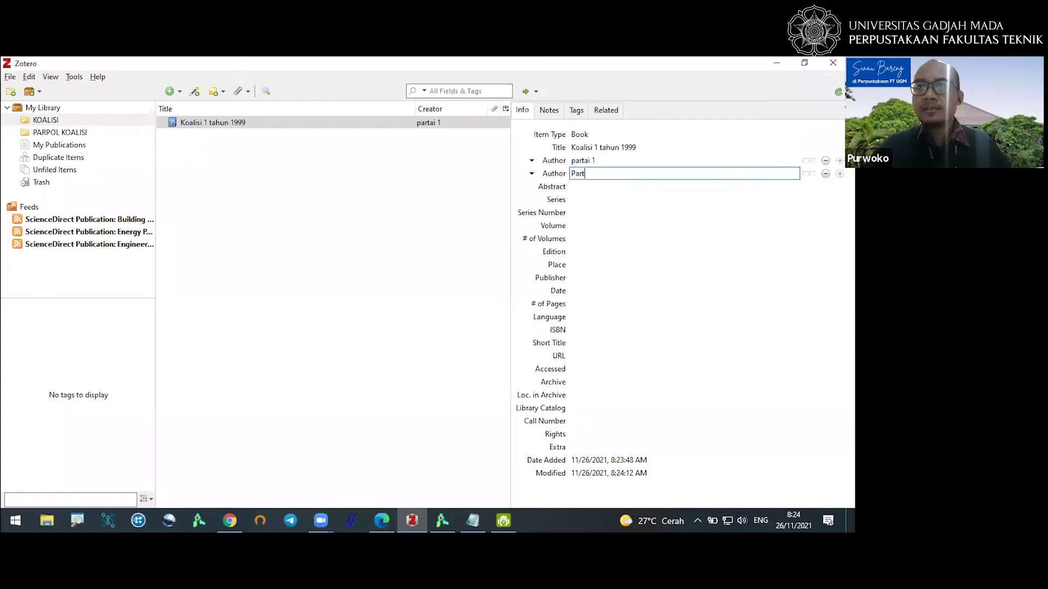
{"action": "type", "text": "ai 2"}
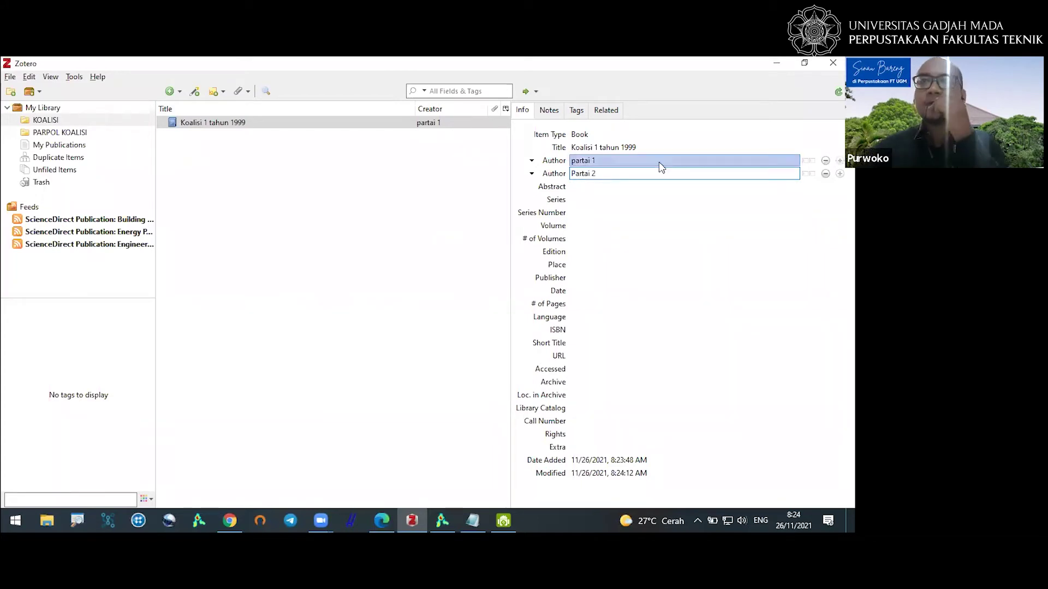
{"action": "left_click", "coordinate": [577, 111]}
{"action": "left_click", "coordinate": [570, 133]}
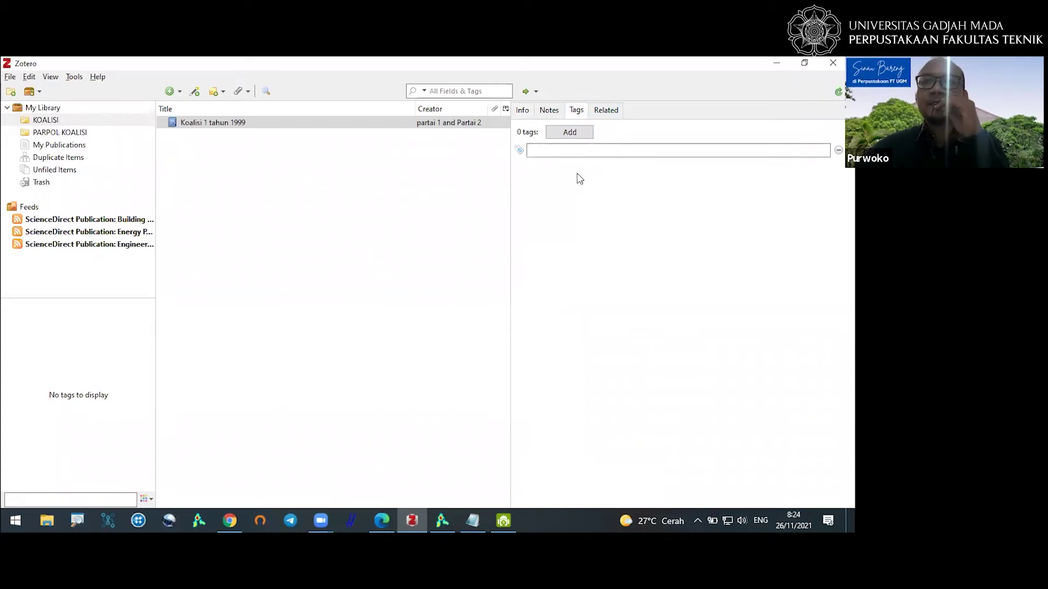
{"action": "left_click", "coordinate": [525, 112]}
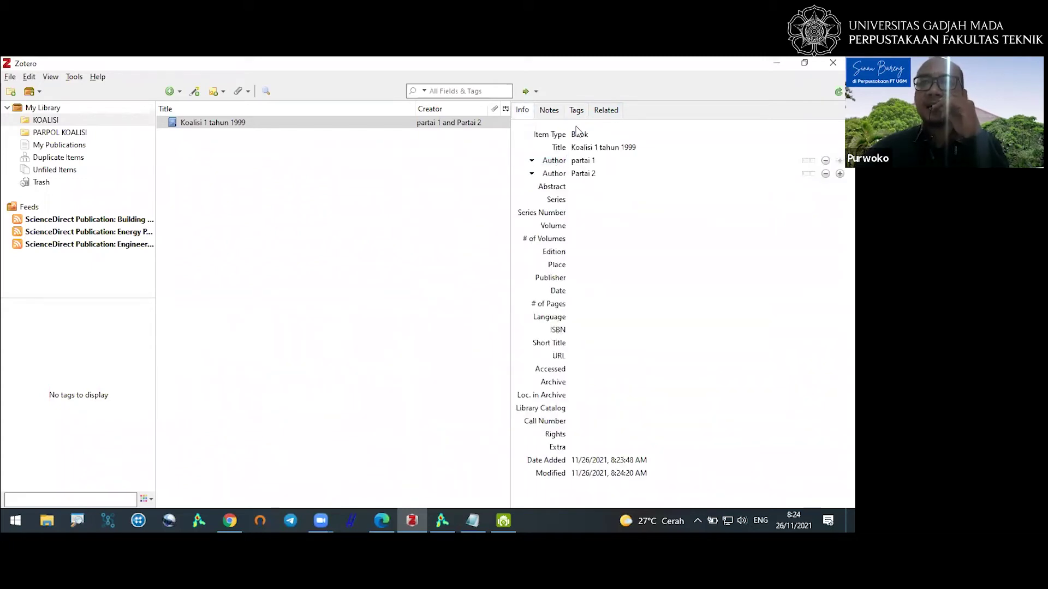
{"action": "left_click", "coordinate": [576, 110]}
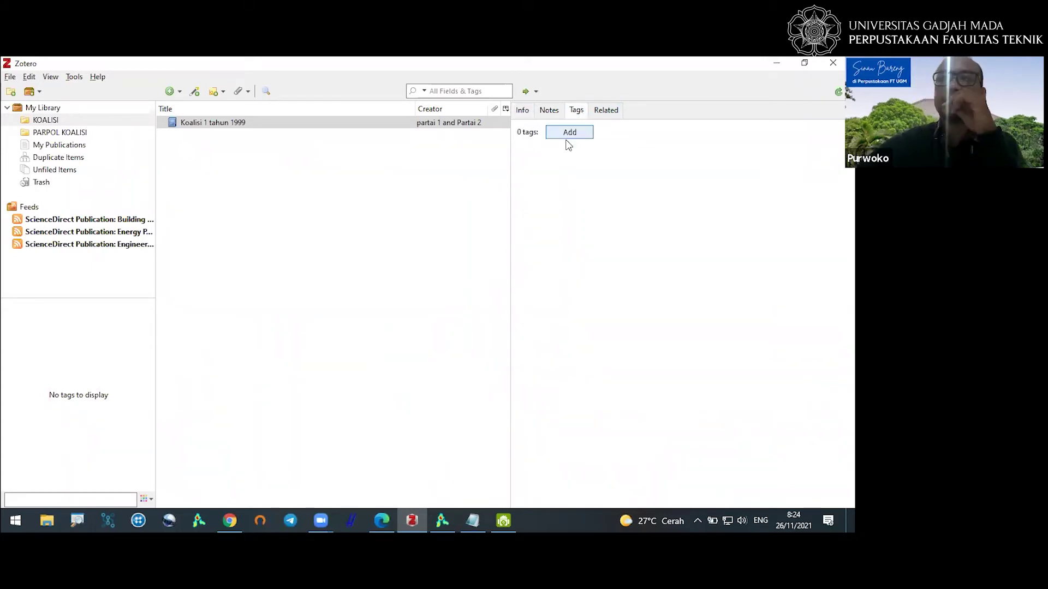
{"action": "left_click", "coordinate": [214, 128]}
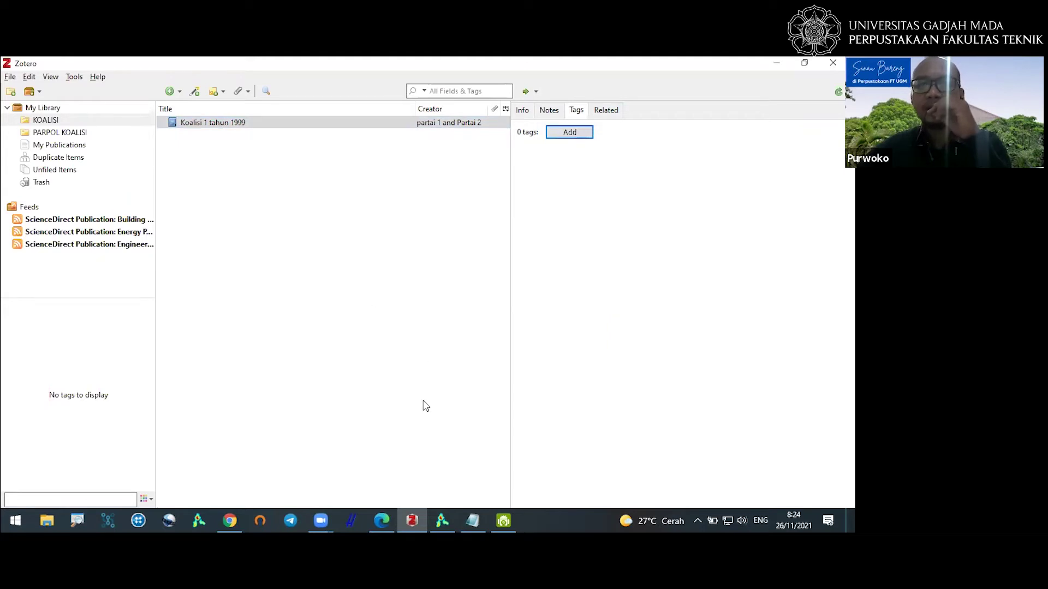
Switch to the Canva presentation in Edge and go back to the slide "Koalisi partai pada pilpres".
{"action": "left_click", "coordinate": [382, 520]}
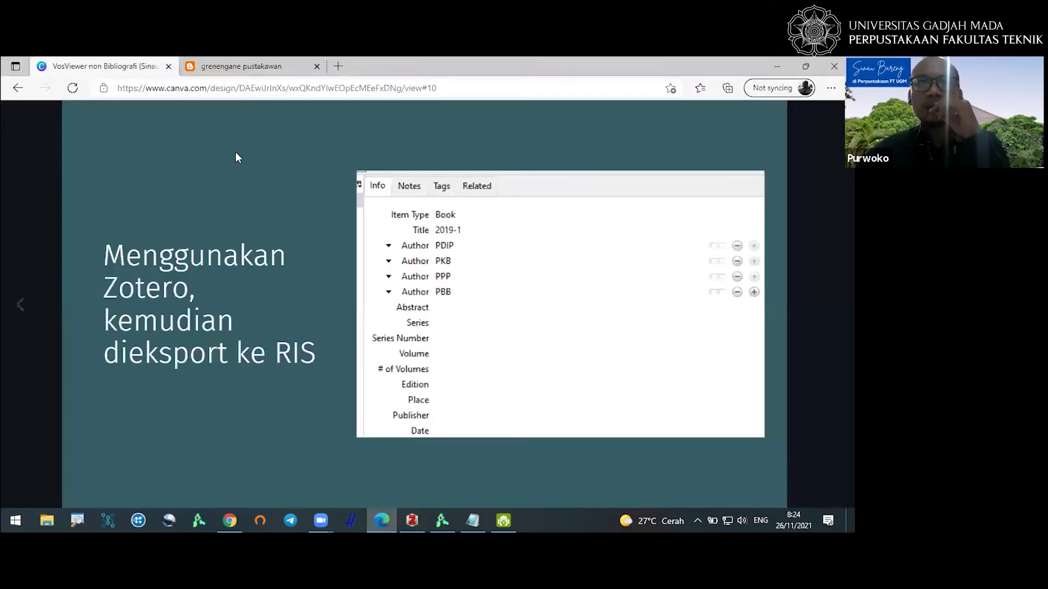
{"action": "left_click", "coordinate": [31, 307]}
{"action": "left_click", "coordinate": [31, 306]}
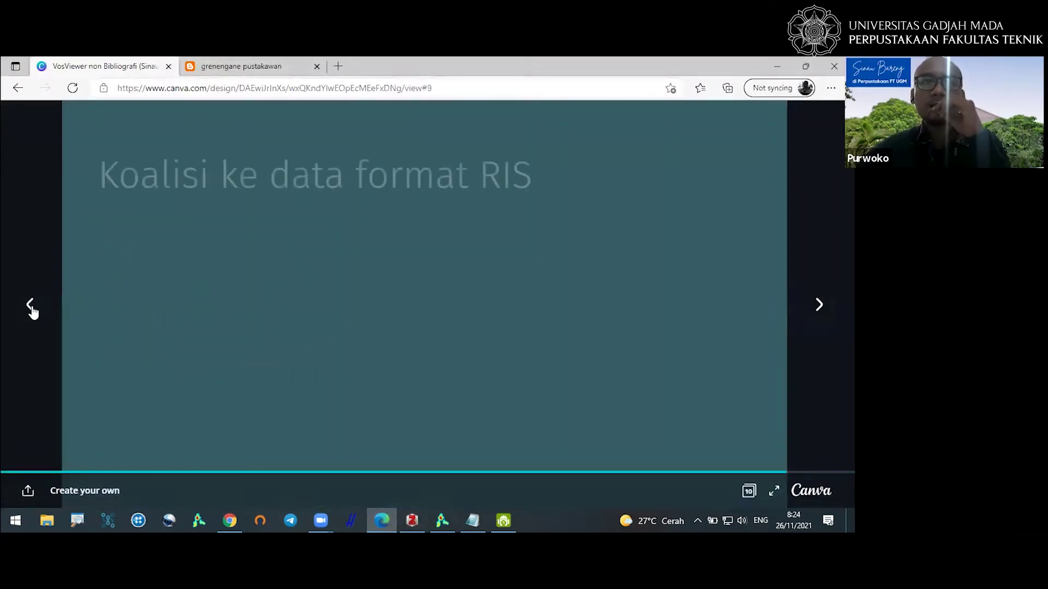
{"action": "left_click", "coordinate": [32, 309]}
{"action": "left_click", "coordinate": [31, 309]}
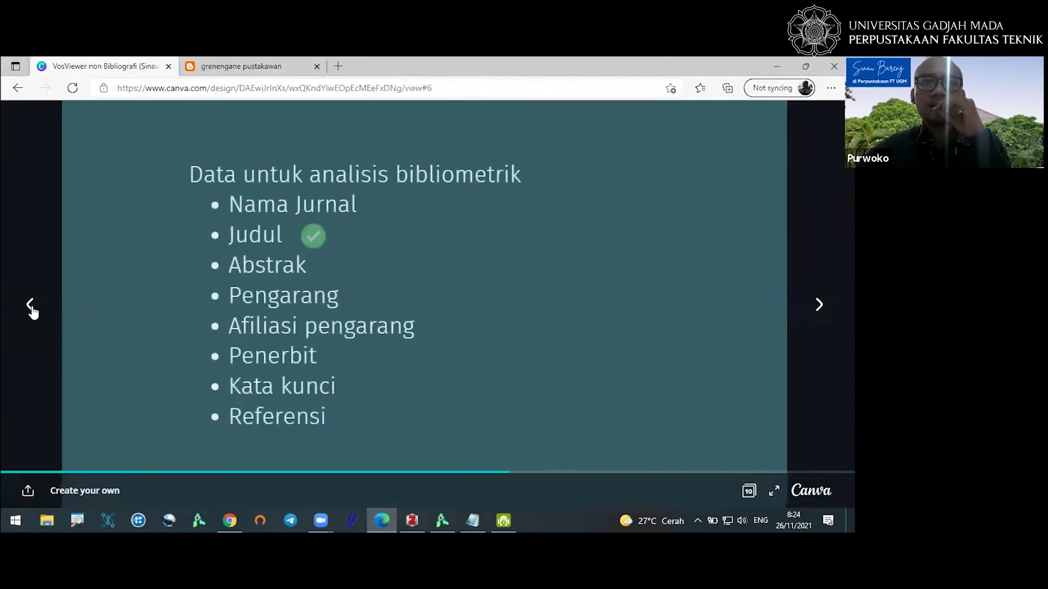
{"action": "left_click", "coordinate": [32, 307]}
{"action": "left_click", "coordinate": [31, 308]}
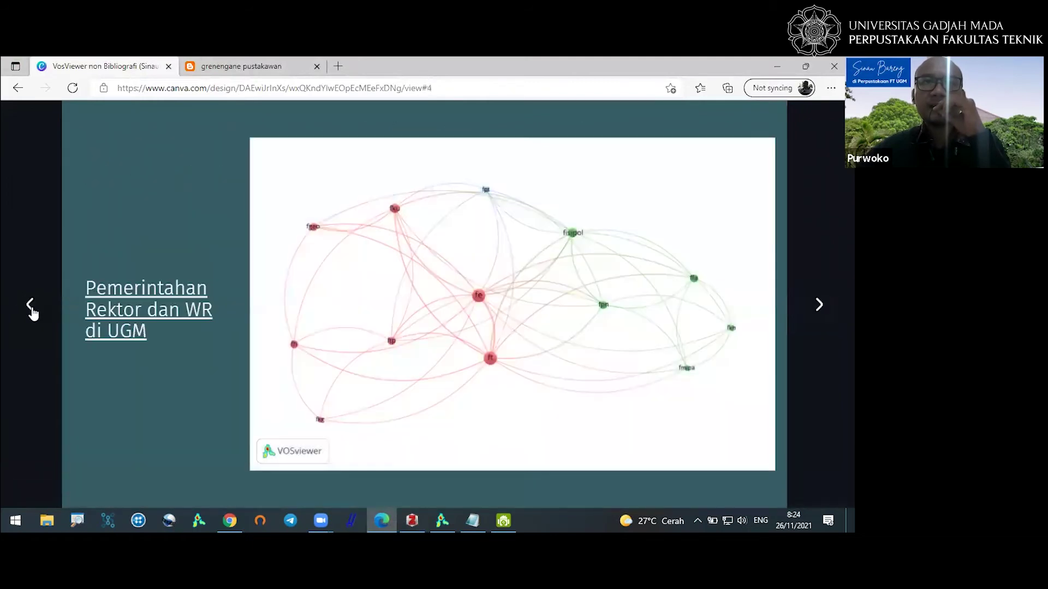
{"action": "left_click", "coordinate": [31, 309]}
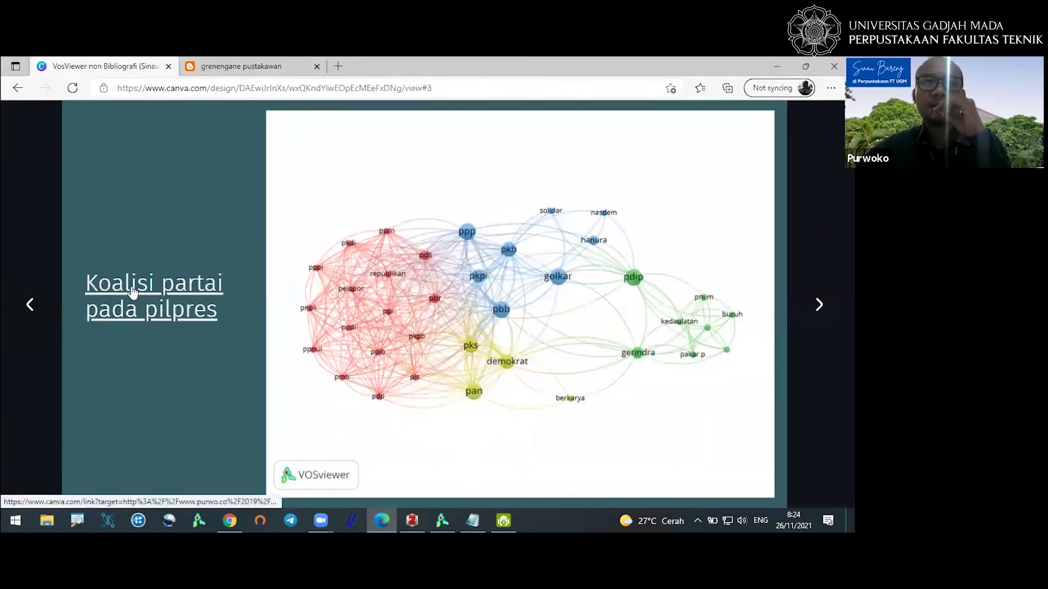
Open the slide's "Koalisi partai pada pilpres" link in a new browser tab and display the linked article.
{"action": "right_click", "coordinate": [133, 272]}
{"action": "left_click", "coordinate": [162, 280]}
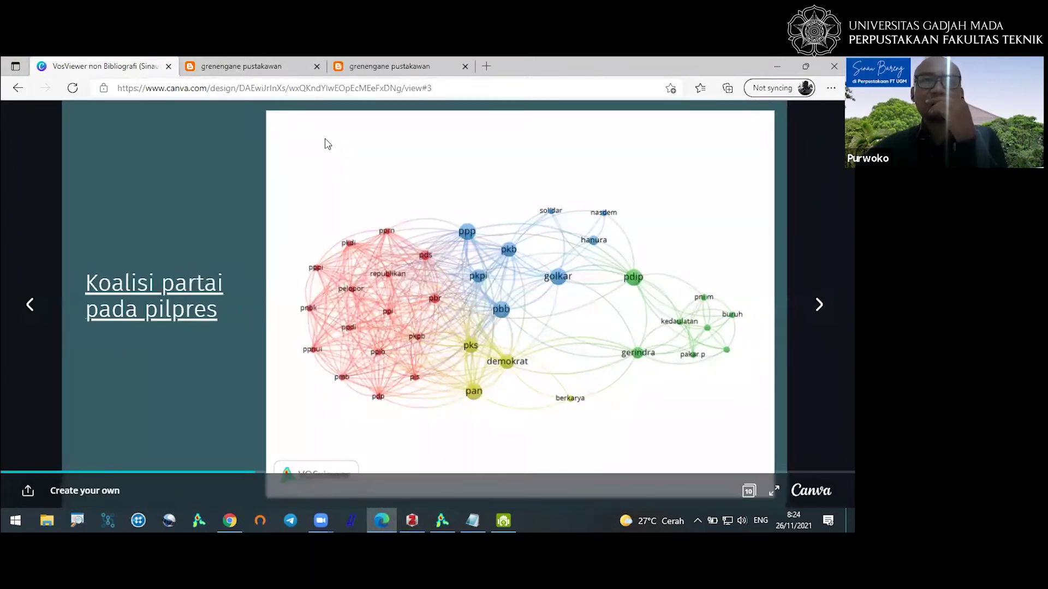
{"action": "left_click", "coordinate": [361, 66]}
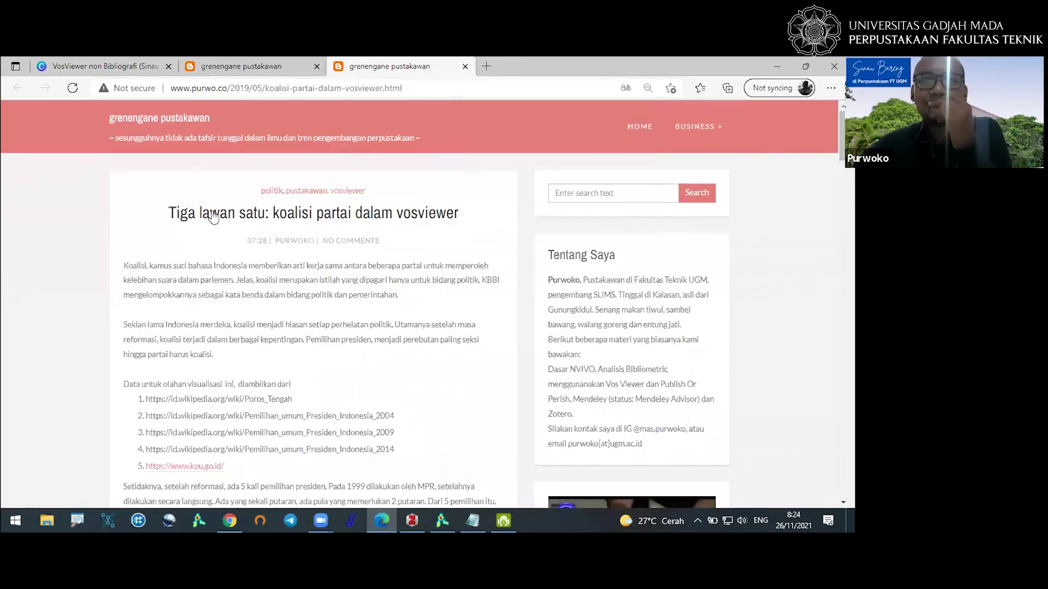
Examine the article's list of data sources on Poros Tengah and the presidential elections.
{"action": "scroll", "coordinate": [341, 226], "scroll_direction": "down", "scroll_amount": 5}
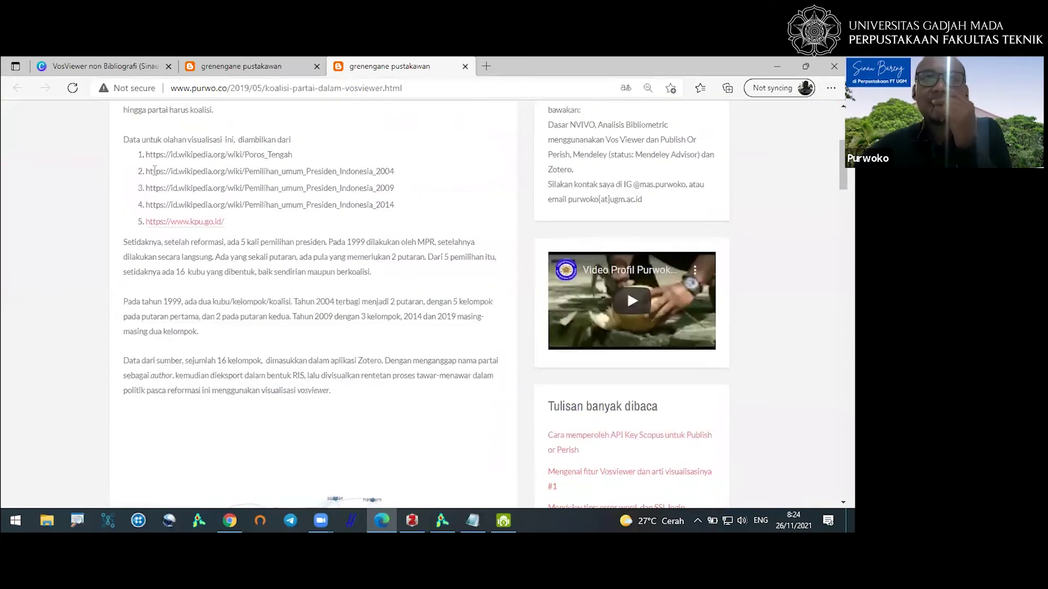
{"action": "left_click_drag", "start_coordinate": [145, 156], "coordinate": [311, 156]}
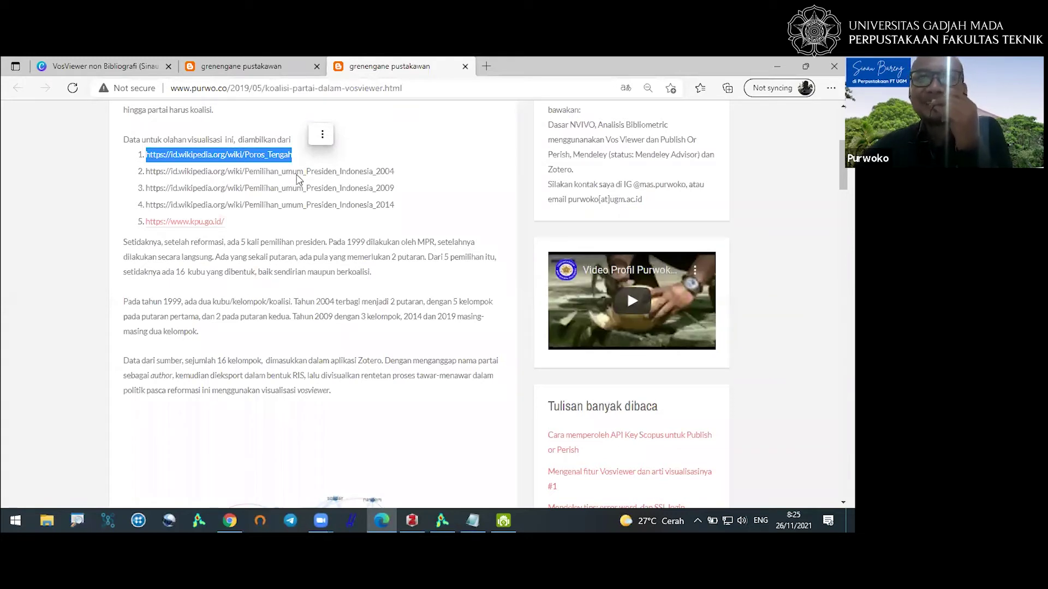
{"action": "left_click", "coordinate": [197, 157]}
{"action": "left_click_drag", "start_coordinate": [173, 156], "coordinate": [293, 160]}
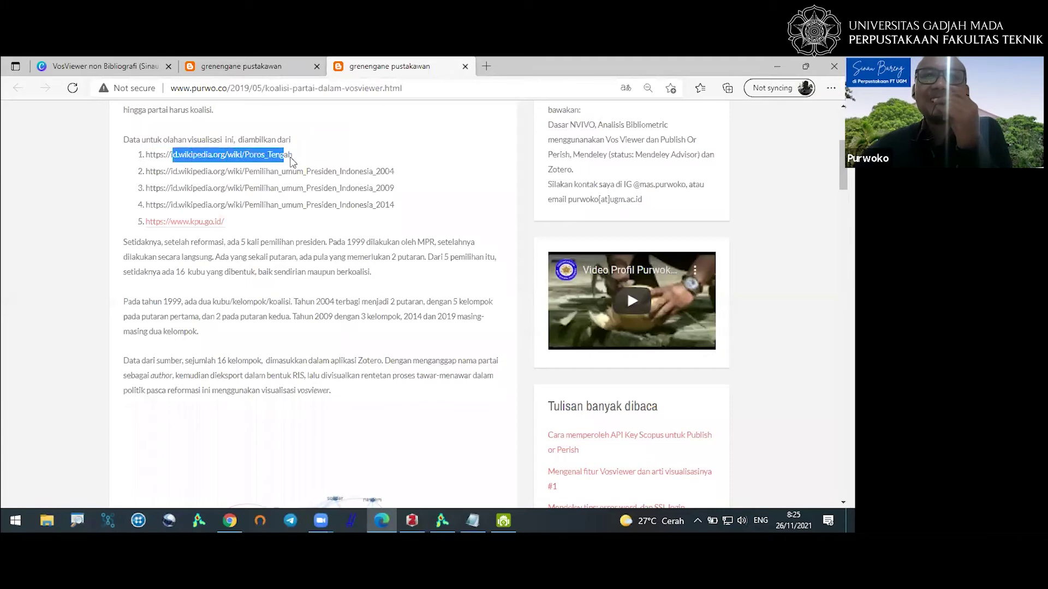
{"action": "left_click", "coordinate": [189, 154]}
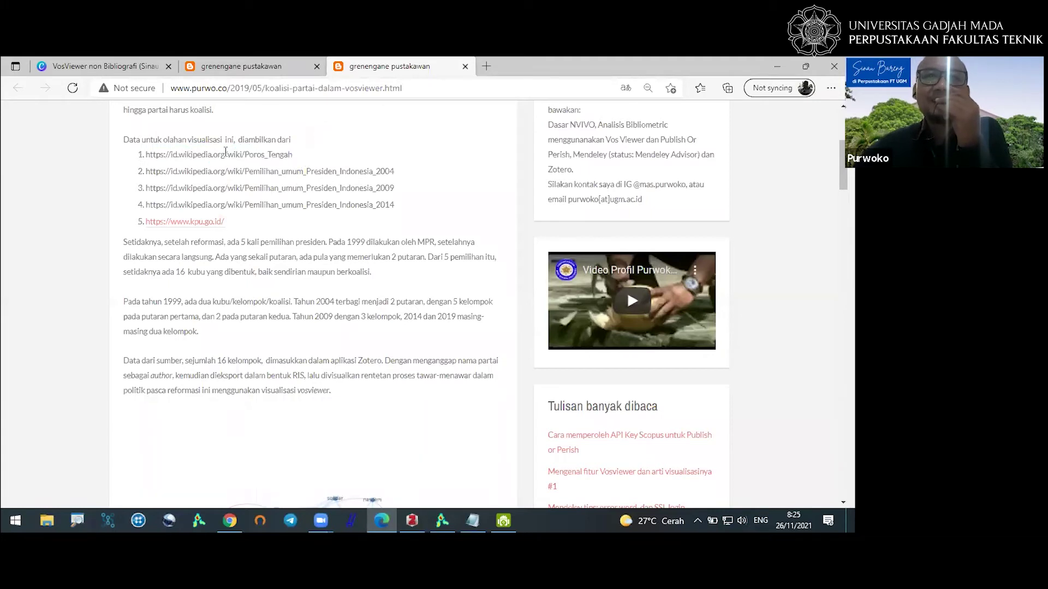
{"action": "left_click_drag", "start_coordinate": [151, 158], "coordinate": [279, 159]}
{"action": "left_click_drag", "start_coordinate": [174, 174], "coordinate": [274, 175]}
{"action": "left_click_drag", "start_coordinate": [384, 174], "coordinate": [381, 174]}
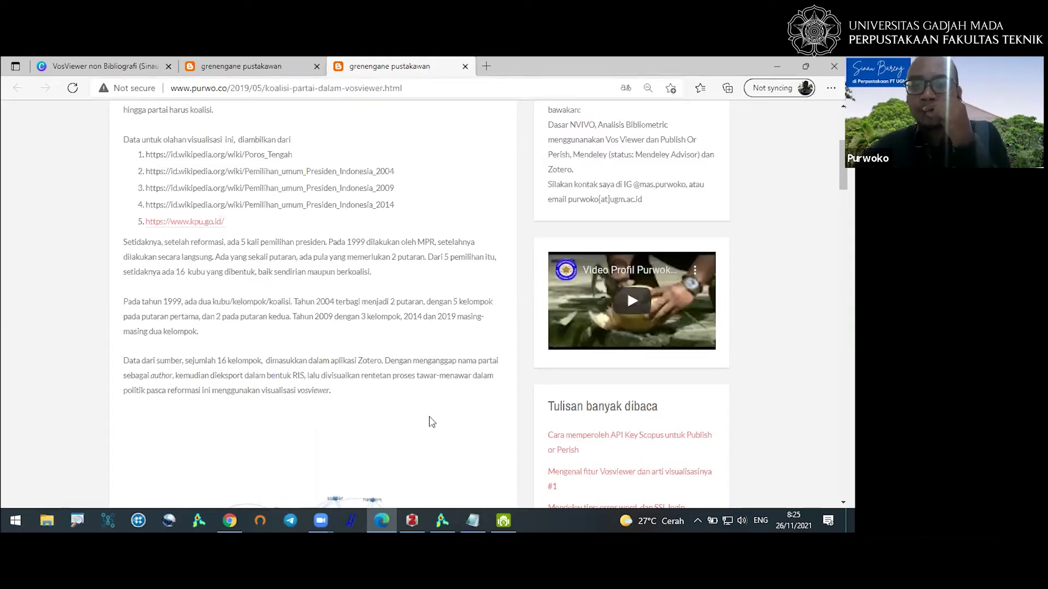
Switch to Zotero and set up an export of all items in the PARPOL KOALISI collection in RIS format.
{"action": "left_click", "coordinate": [412, 521]}
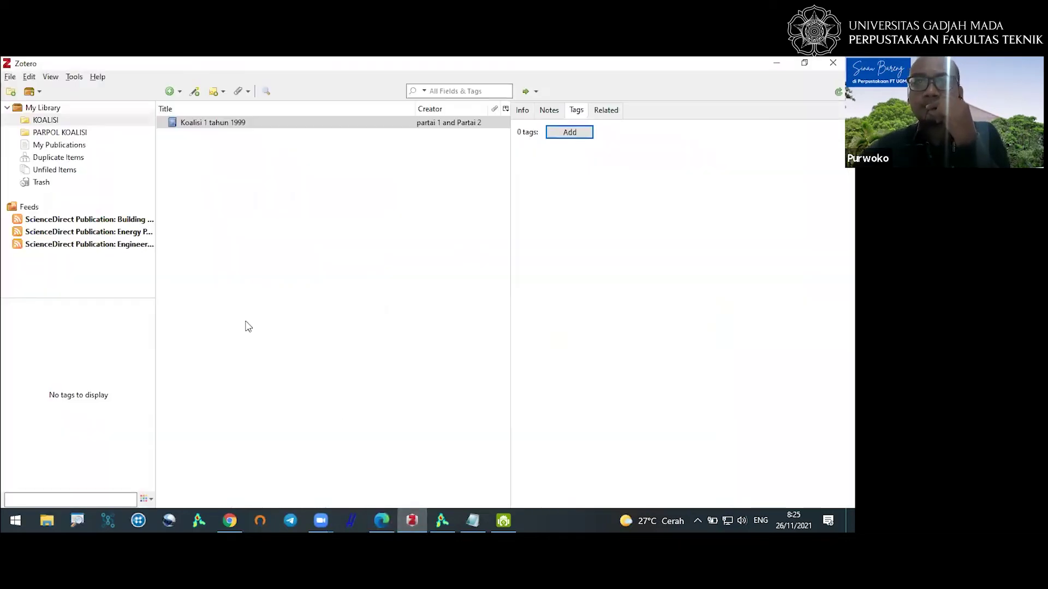
{"action": "left_click", "coordinate": [86, 133]}
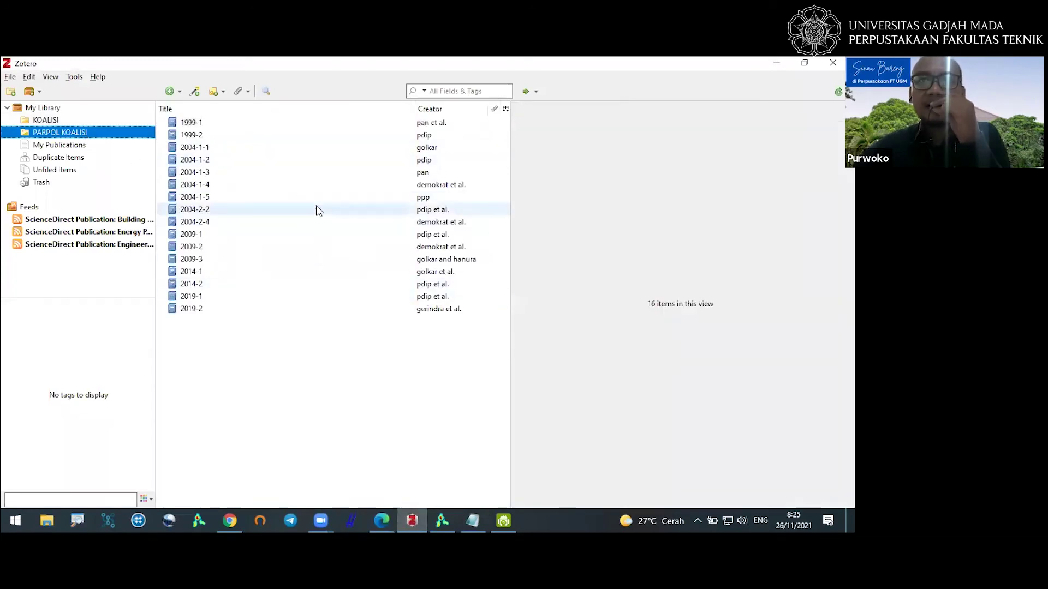
{"action": "left_click", "coordinate": [189, 123]}
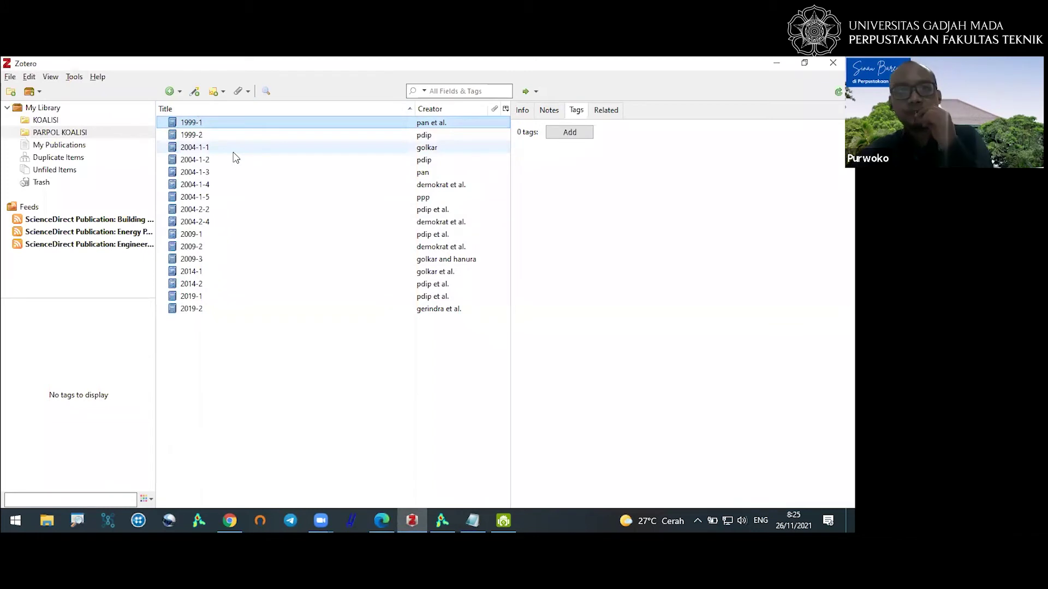
{"action": "key", "text": "ctrl+a"}
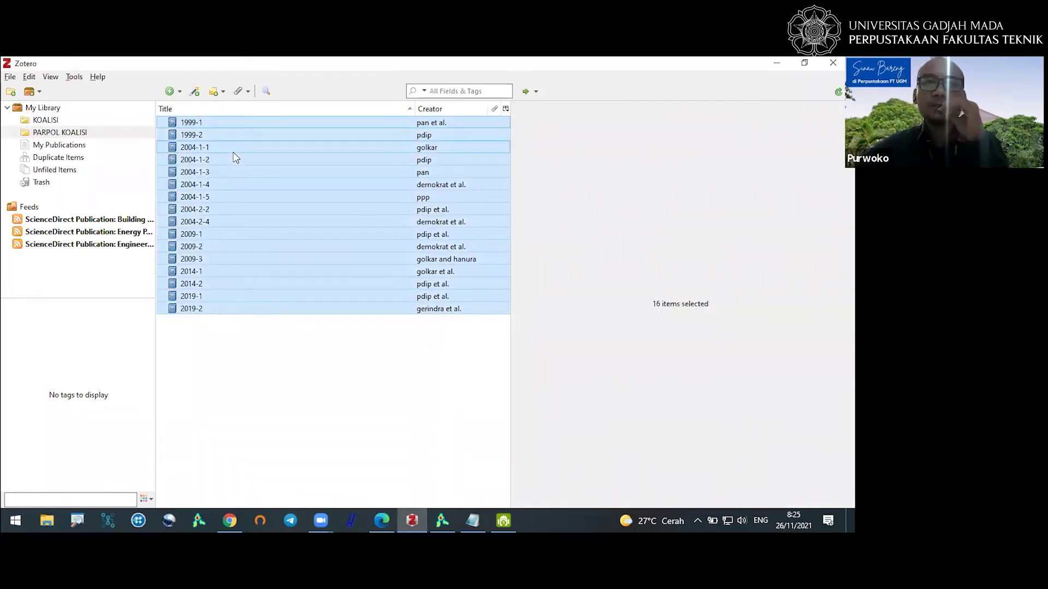
{"action": "right_click", "coordinate": [235, 158]}
{"action": "left_click", "coordinate": [280, 224]}
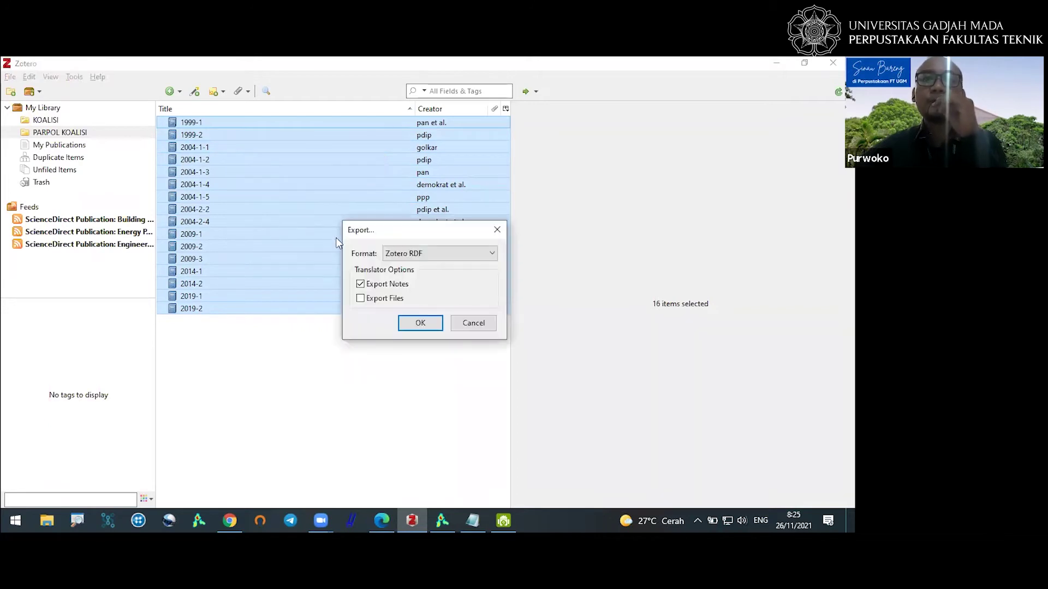
{"action": "left_click", "coordinate": [407, 254]}
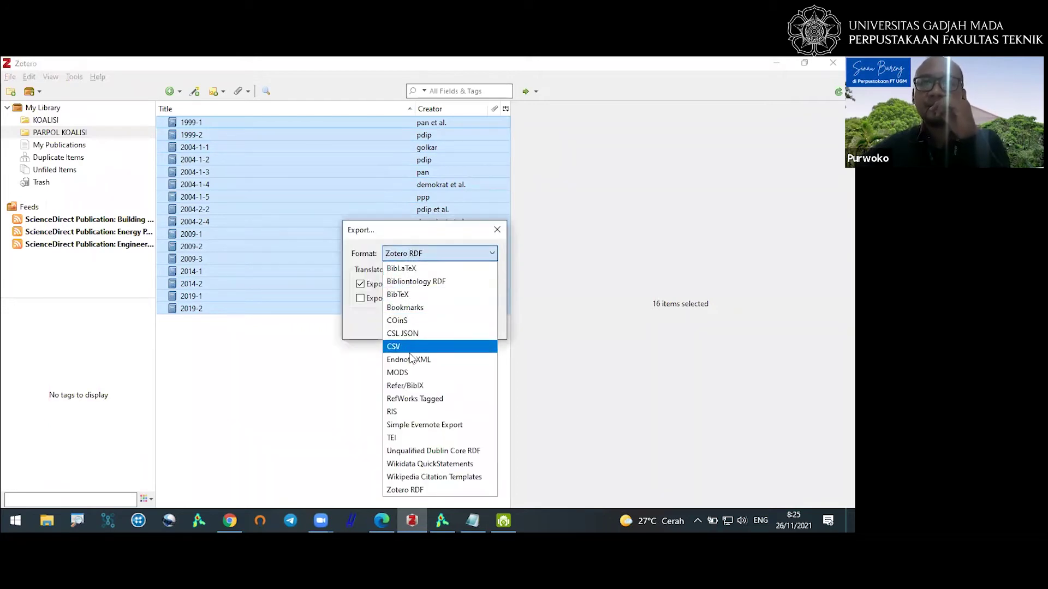
{"action": "left_click", "coordinate": [406, 414]}
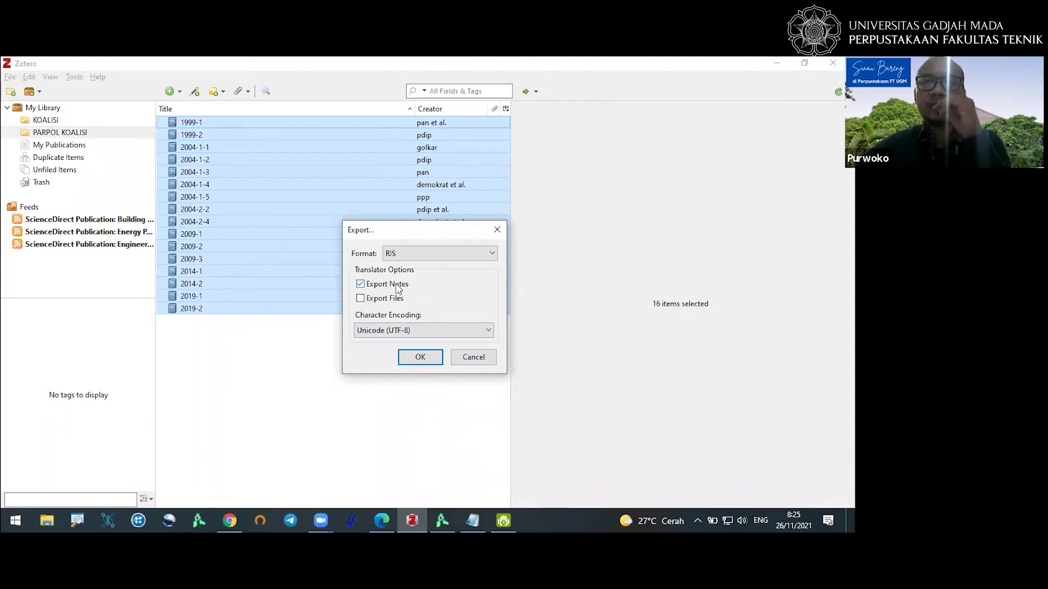
Save the RIS export to the Desktop under the file name "partai".
{"action": "left_click", "coordinate": [421, 358]}
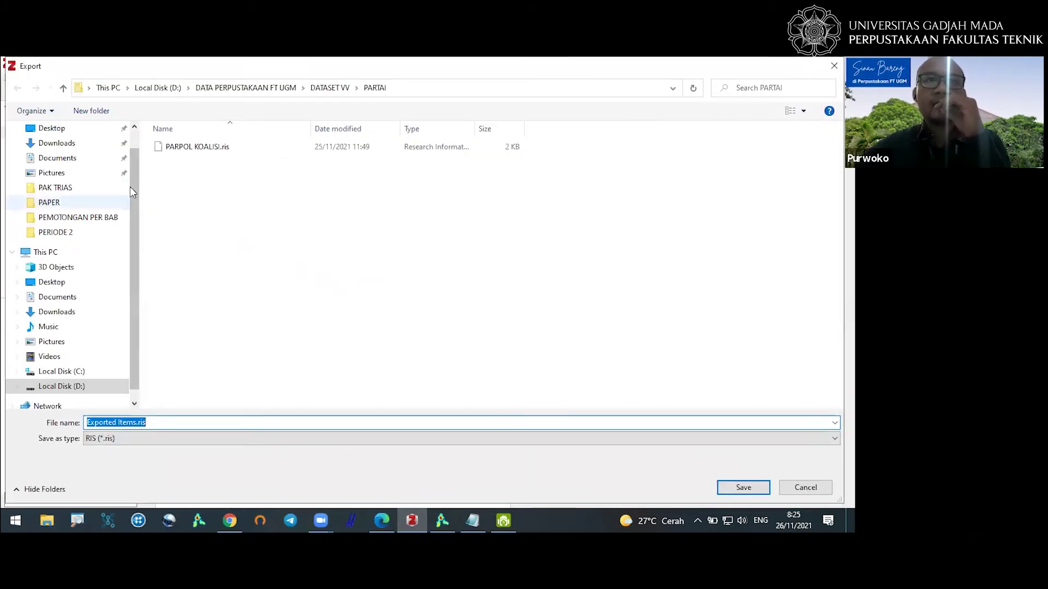
{"action": "left_click", "coordinate": [83, 130]}
{"action": "left_click", "coordinate": [303, 422]}
{"action": "type", "text": "partai"}
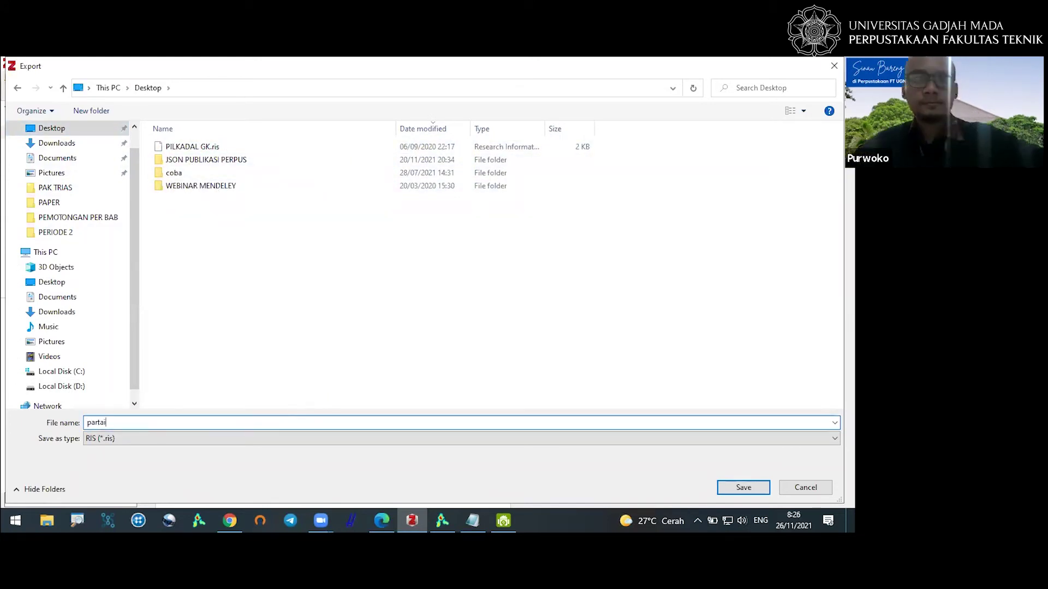
{"action": "left_click", "coordinate": [753, 485]}
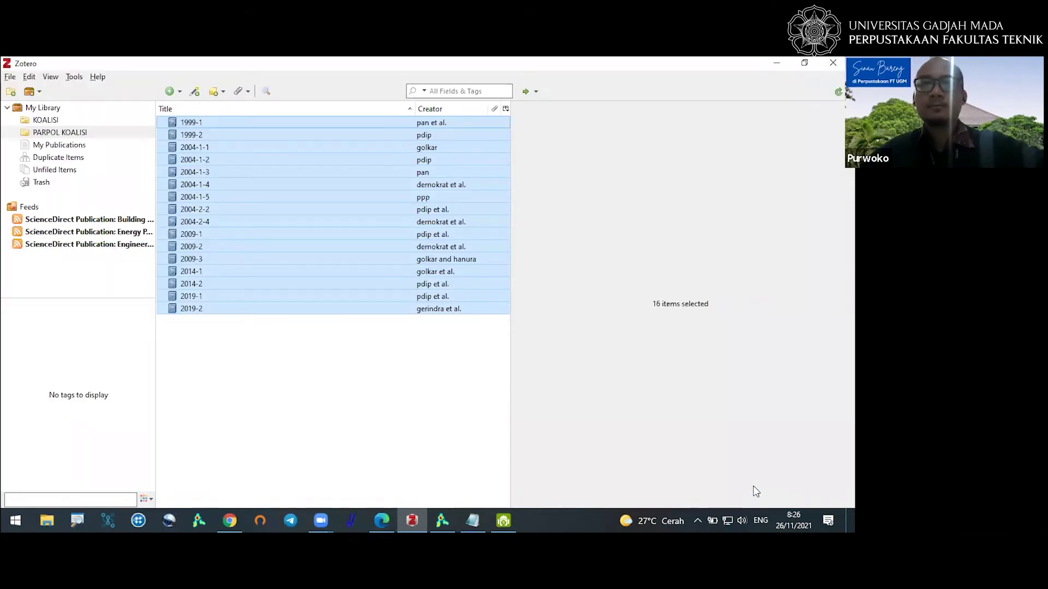
Switch to VOSviewer and start a new map based on bibliographic data, read from reference manager files.
{"action": "left_click", "coordinate": [442, 518]}
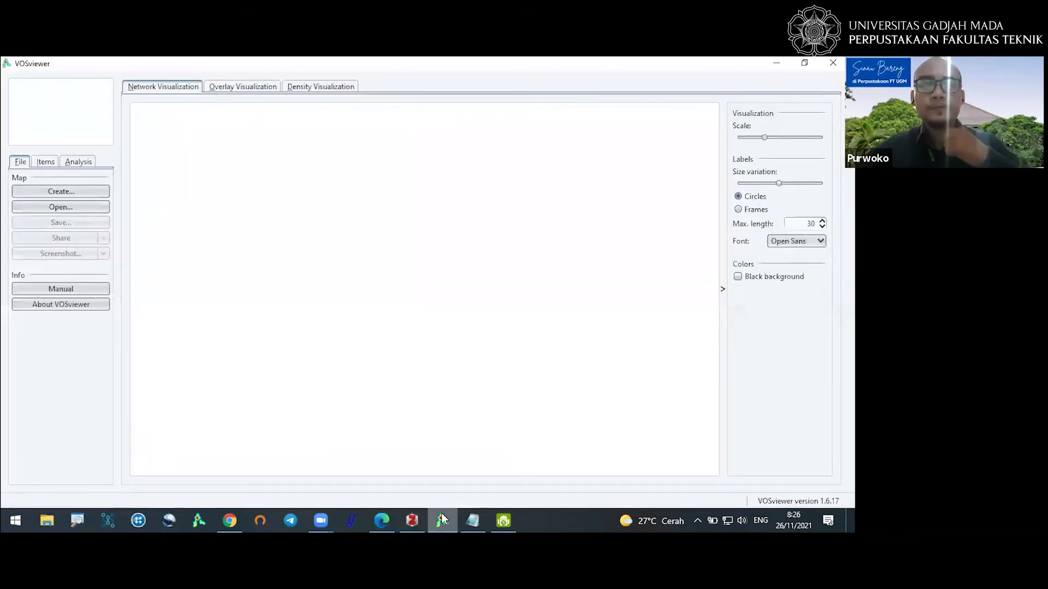
{"action": "left_click", "coordinate": [54, 195]}
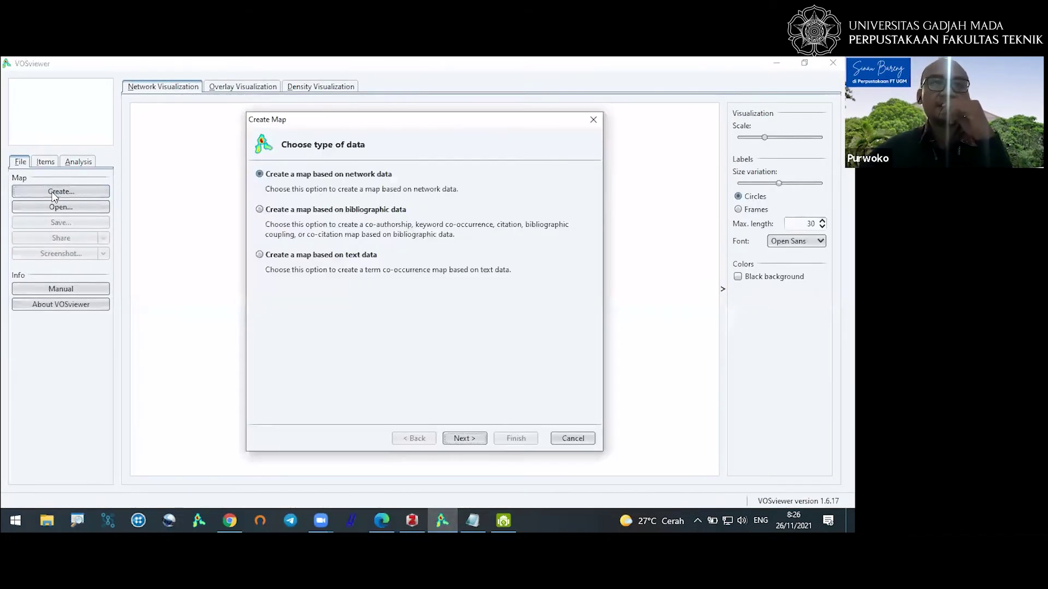
{"action": "left_click", "coordinate": [309, 215]}
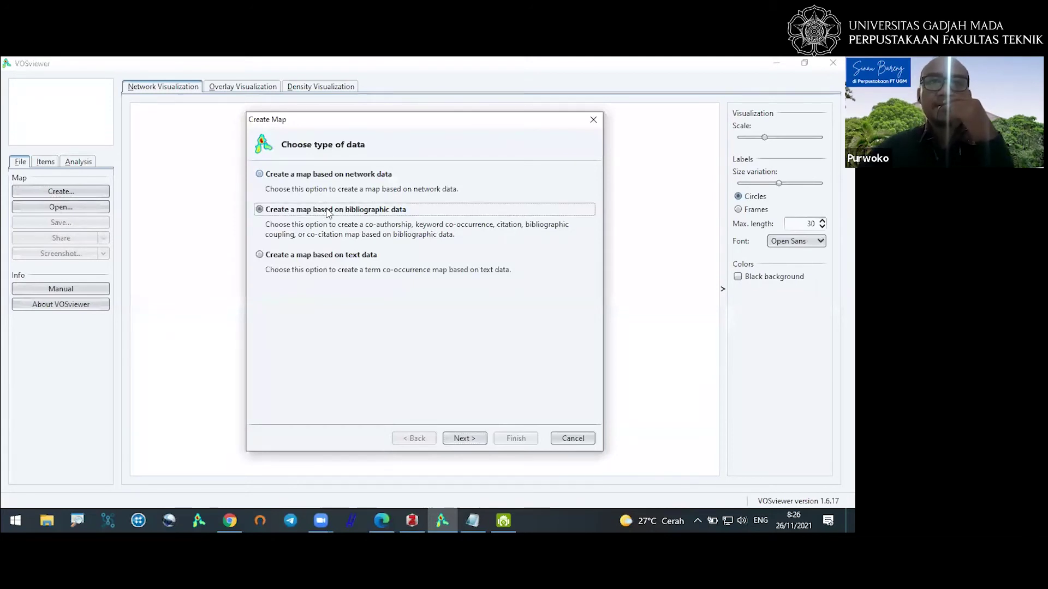
{"action": "left_click", "coordinate": [463, 438]}
{"action": "left_click", "coordinate": [361, 210]}
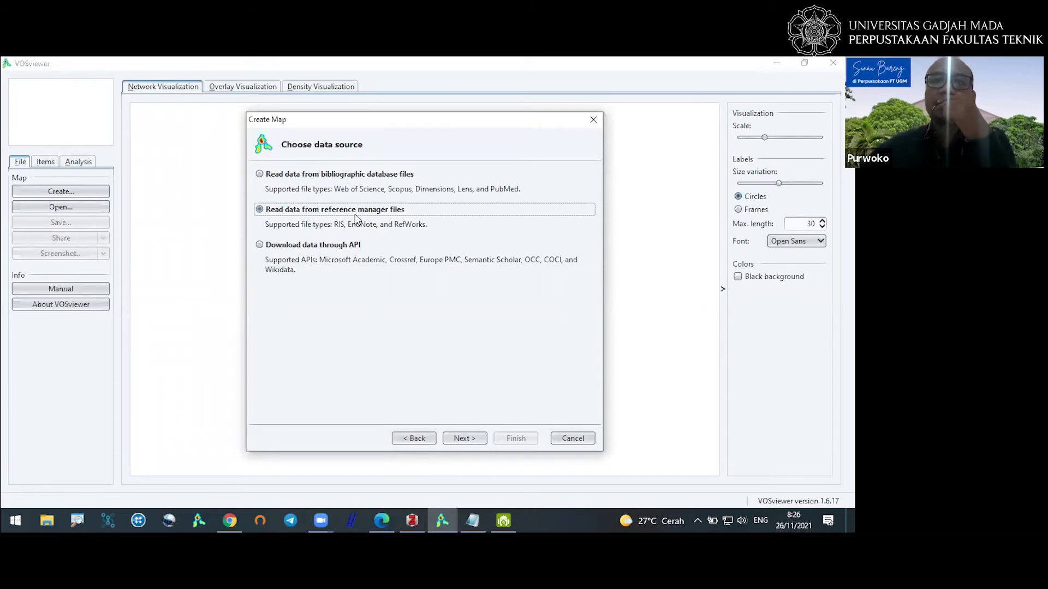
{"action": "left_click", "coordinate": [363, 175]}
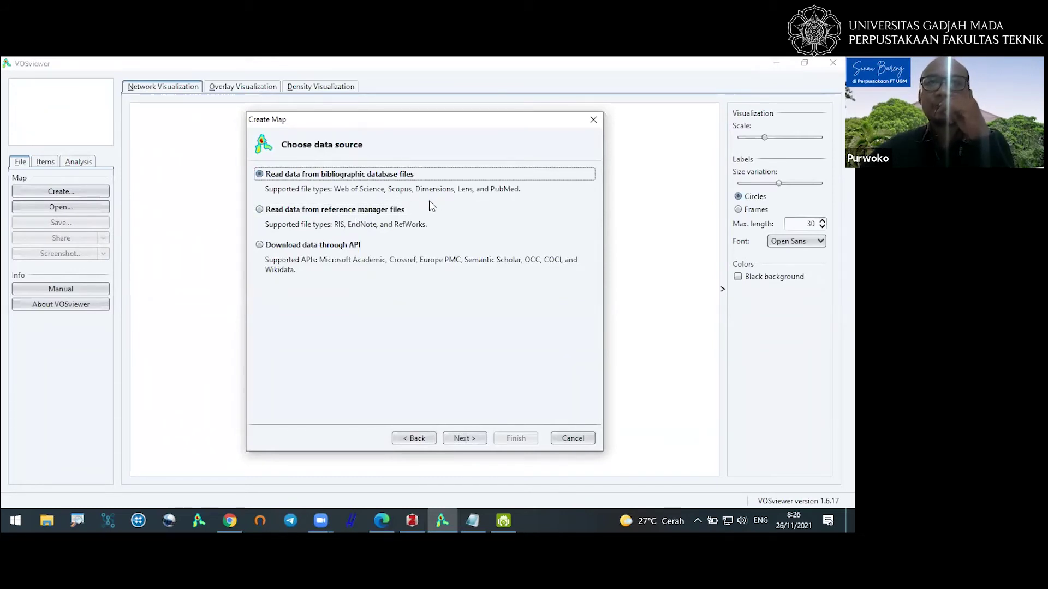
{"action": "left_click", "coordinate": [366, 211]}
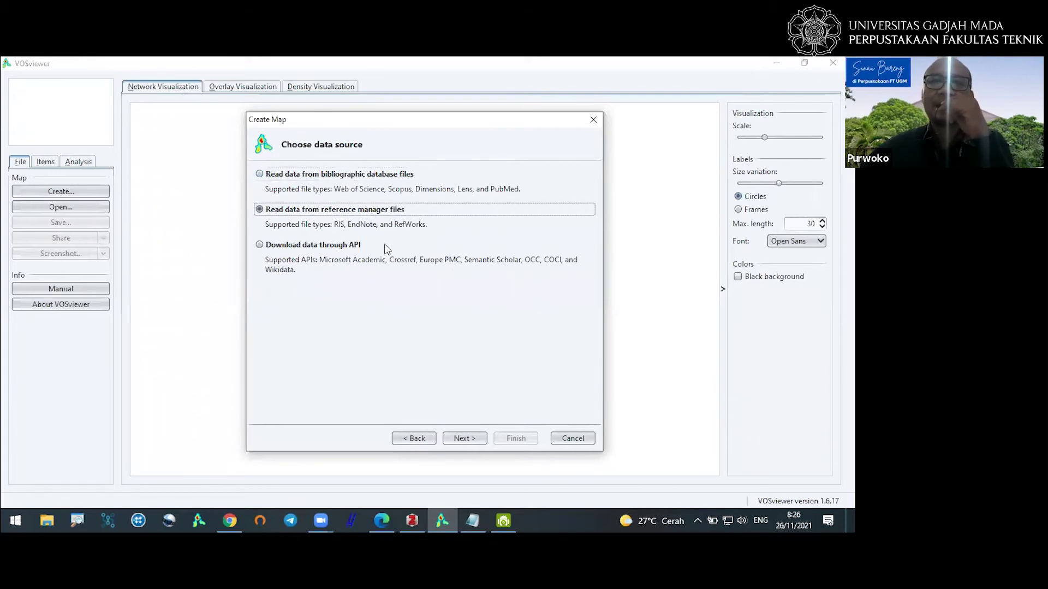
{"action": "left_click", "coordinate": [464, 439]}
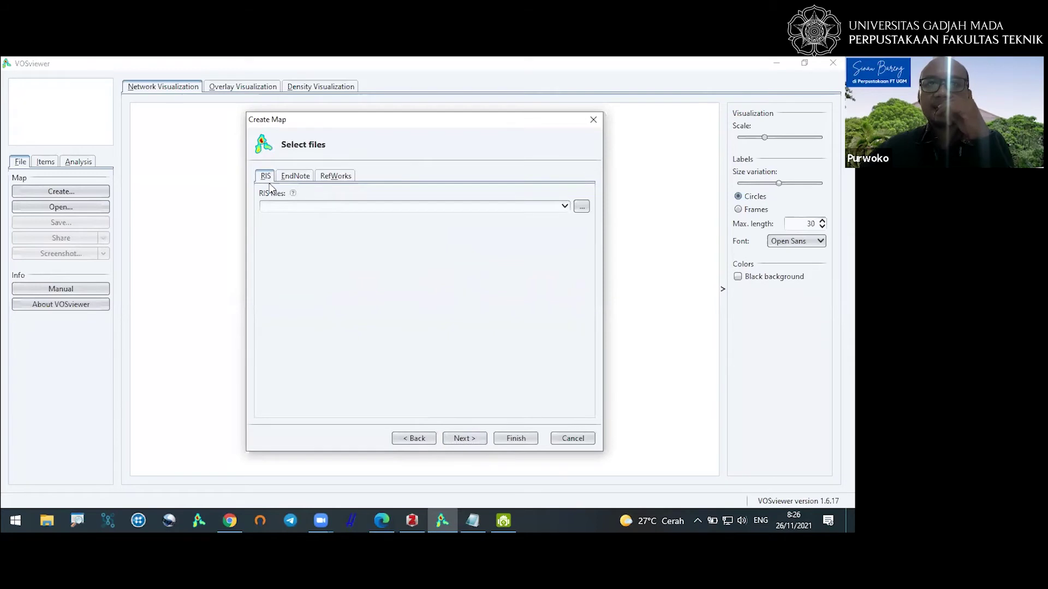
Load partai.ris from the Desktop as the RIS file for the map.
{"action": "left_click", "coordinate": [587, 205]}
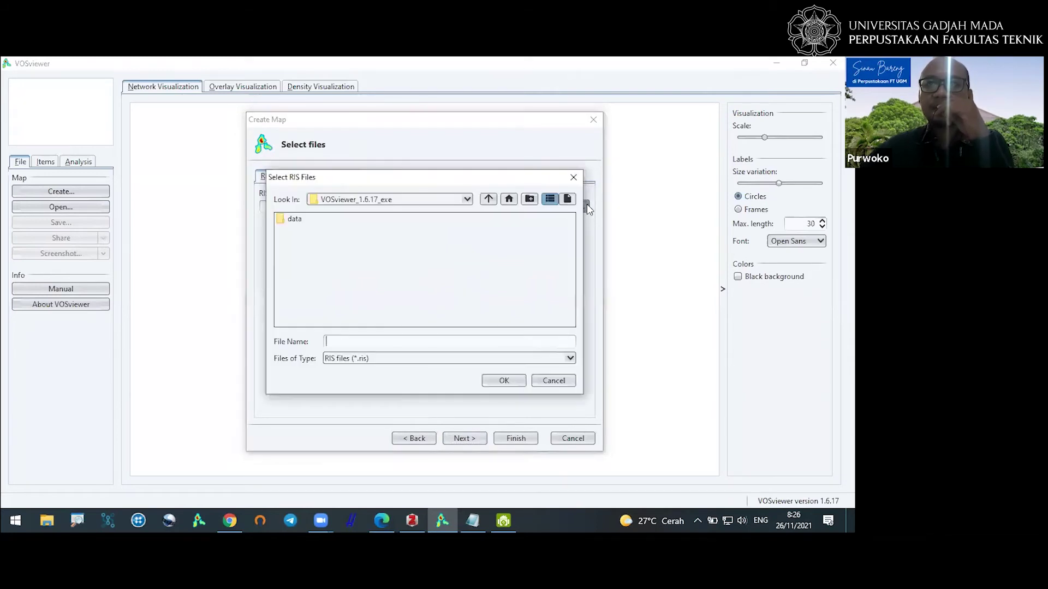
{"action": "left_click", "coordinate": [443, 202]}
{"action": "scroll", "coordinate": [384, 235], "scroll_direction": "up", "scroll_amount": 5}
{"action": "left_click", "coordinate": [388, 228]}
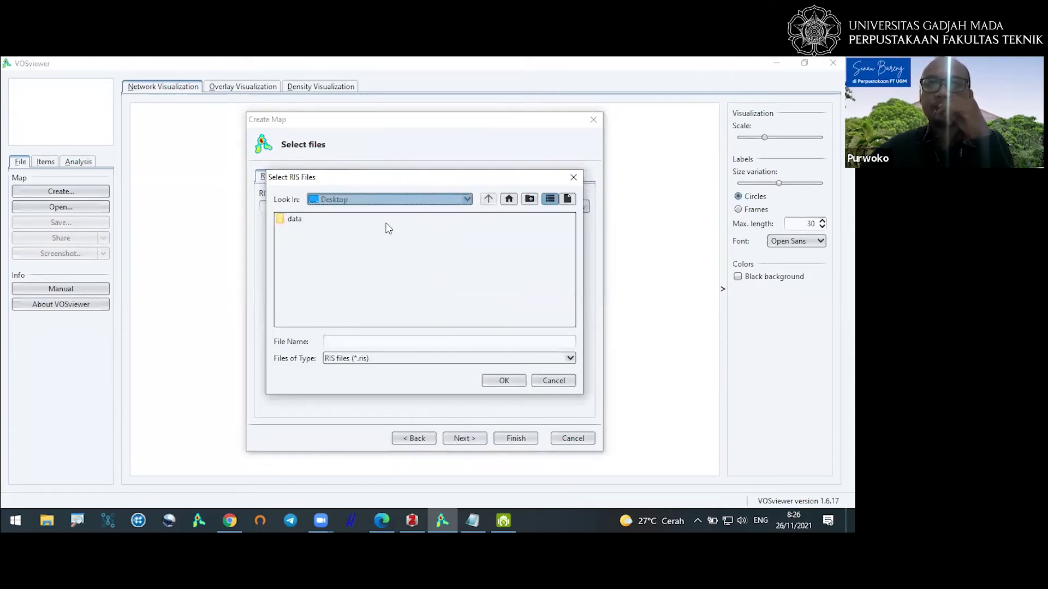
{"action": "left_click", "coordinate": [309, 298]}
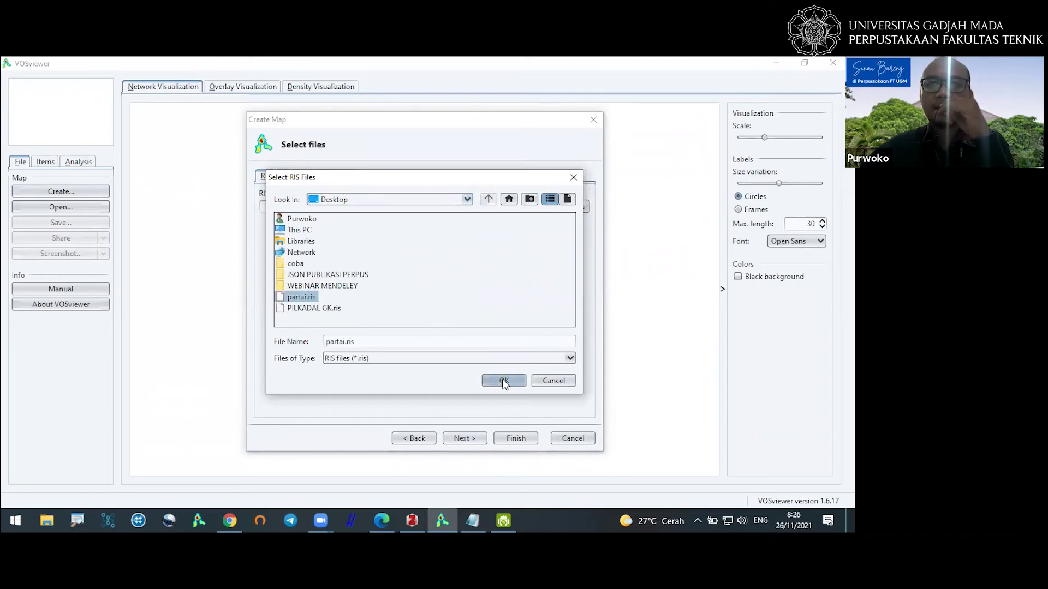
{"action": "left_click", "coordinate": [502, 380]}
Accept co-authorship analysis with authors as the unit and full counting as the counting method.
{"action": "left_click", "coordinate": [465, 439]}
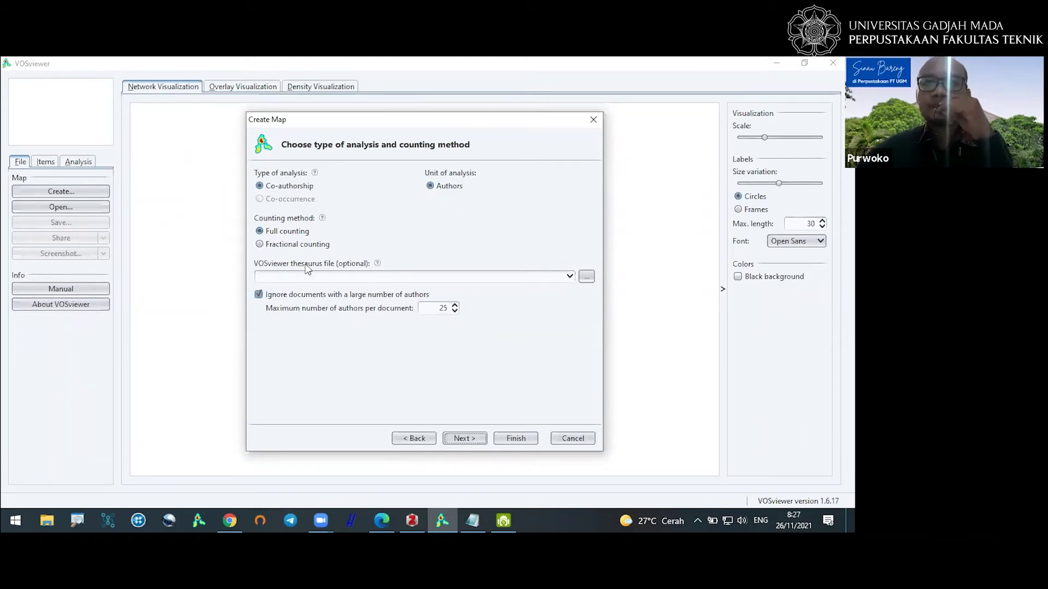
{"action": "left_click", "coordinate": [297, 231]}
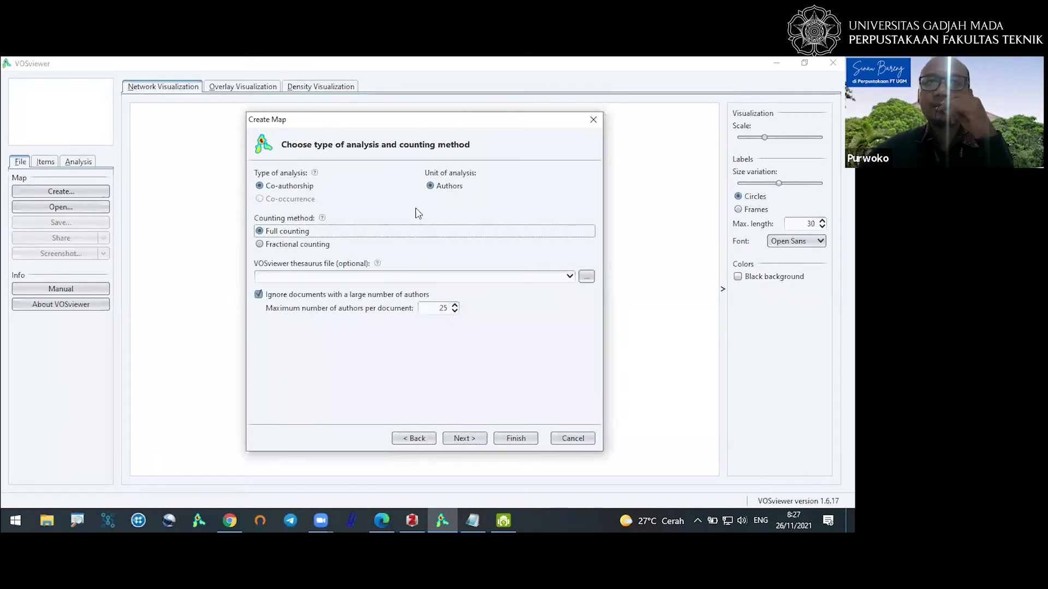
{"action": "left_click", "coordinate": [470, 440]}
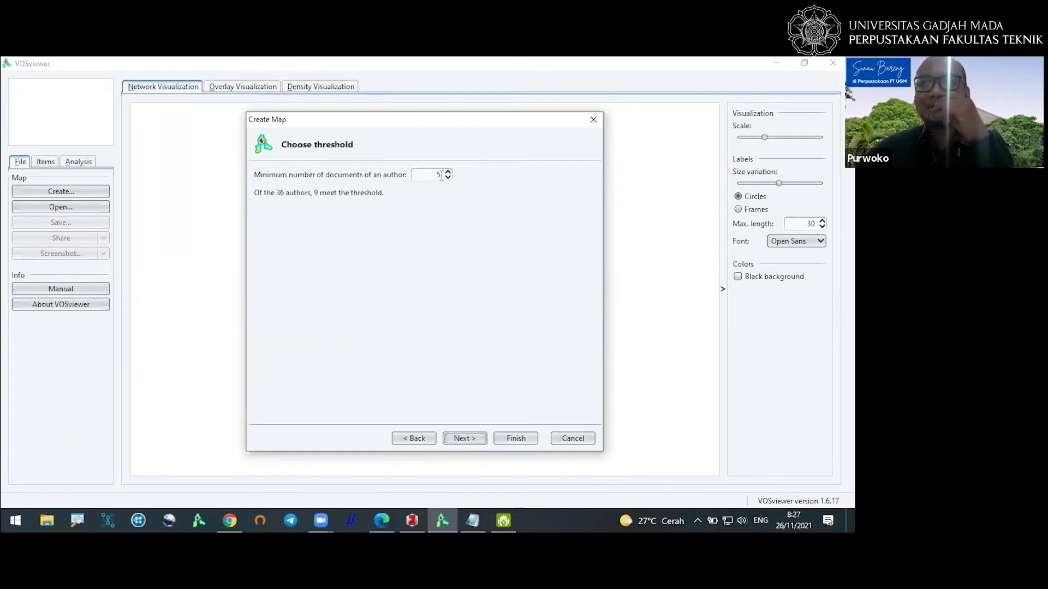
Set the minimum number of documents of an author to 1 and generate the map with all selected authors.
{"action": "left_click", "coordinate": [448, 177]}
{"action": "left_click", "coordinate": [447, 178]}
{"action": "left_click", "coordinate": [447, 178]}
{"action": "left_click", "coordinate": [448, 178]}
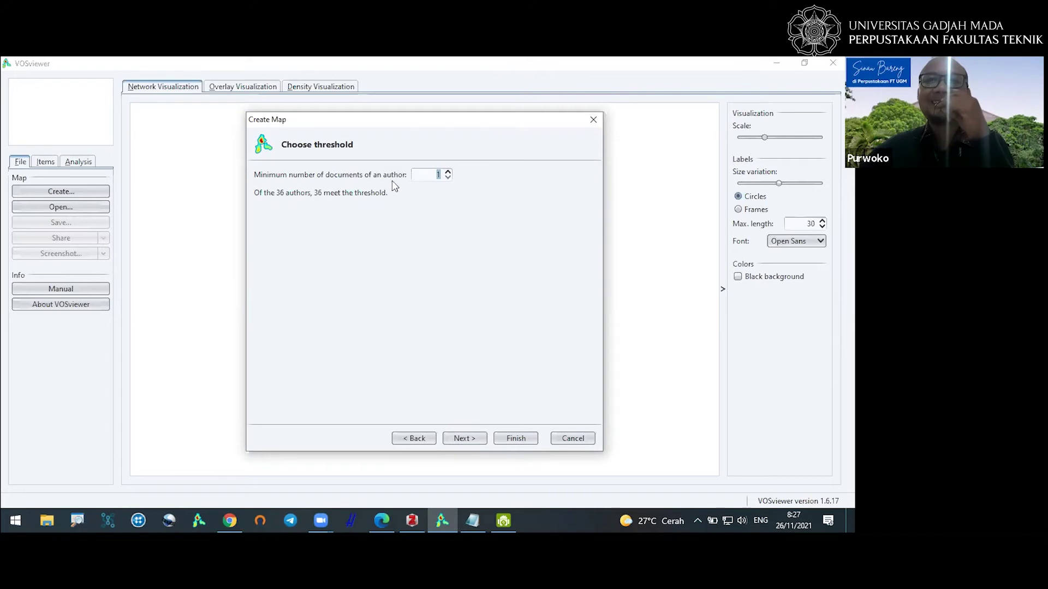
{"action": "left_click", "coordinate": [448, 171]}
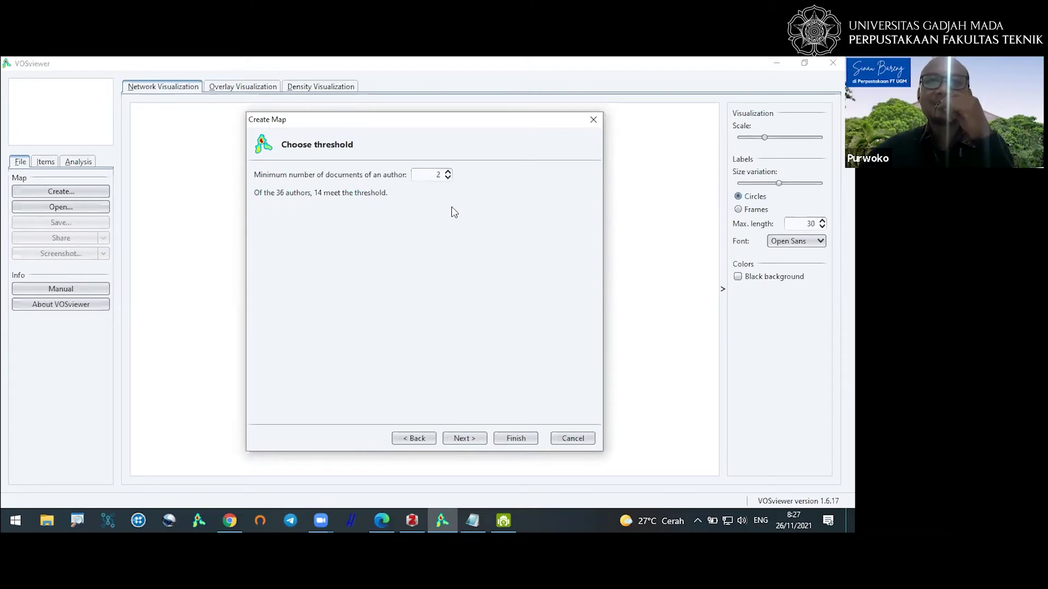
{"action": "left_click", "coordinate": [448, 178]}
{"action": "left_click", "coordinate": [477, 438]}
{"action": "left_click", "coordinate": [477, 439]}
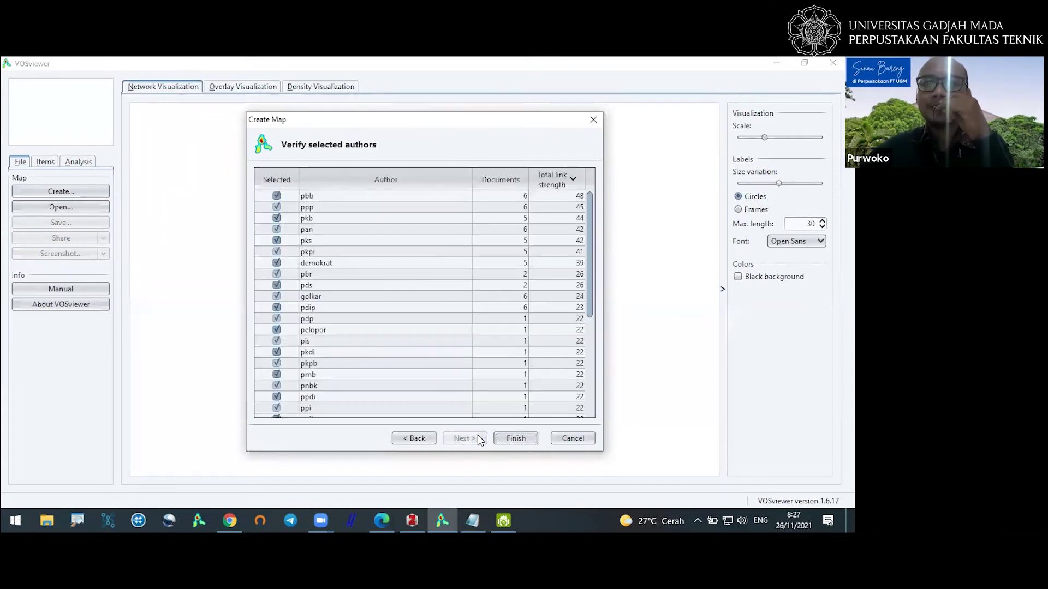
{"action": "left_click", "coordinate": [515, 439]}
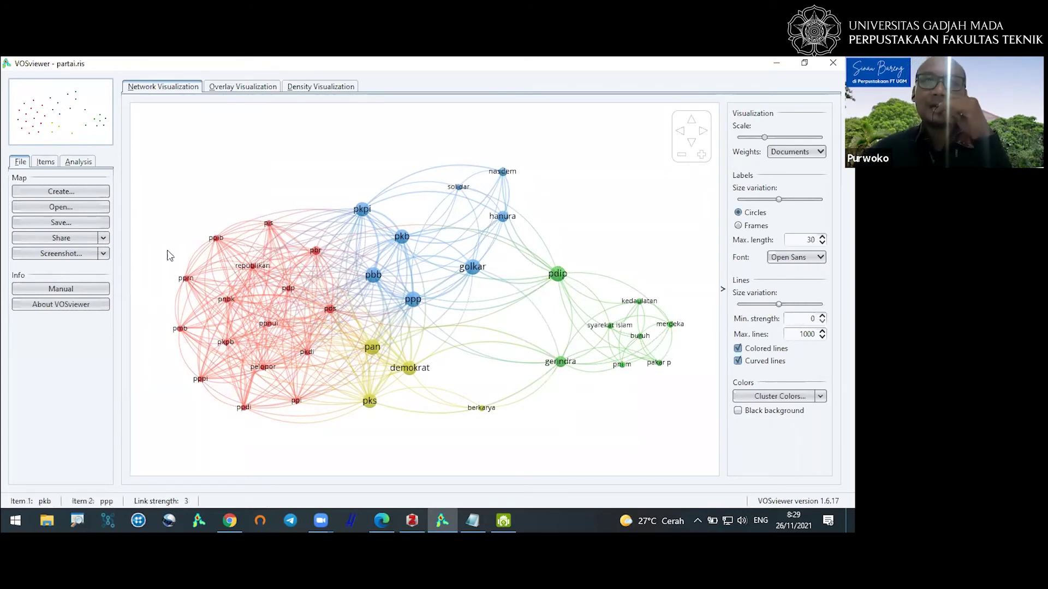
Start a new map from the partai.ris reference manager file, keeping co-authorship analysis of authors with full counting.
{"action": "left_click", "coordinate": [74, 192]}
{"action": "left_click", "coordinate": [473, 440]}
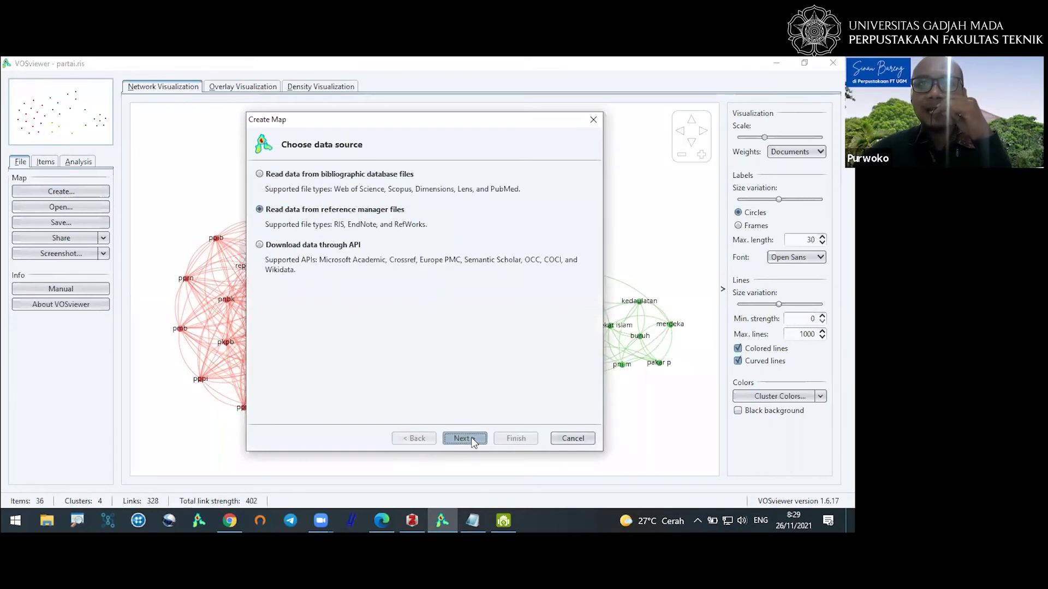
{"action": "left_click", "coordinate": [470, 439]}
{"action": "left_click", "coordinate": [471, 438]}
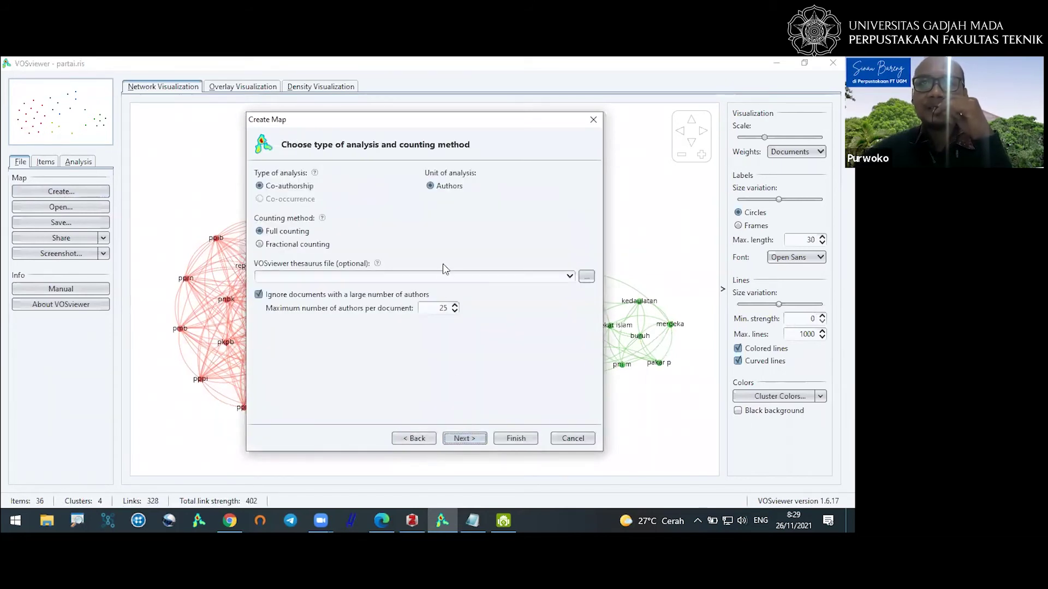
{"action": "left_click", "coordinate": [465, 438]}
Lower the minimum number of documents of an author and generate the map with all selected authors.
{"action": "left_click", "coordinate": [447, 172]}
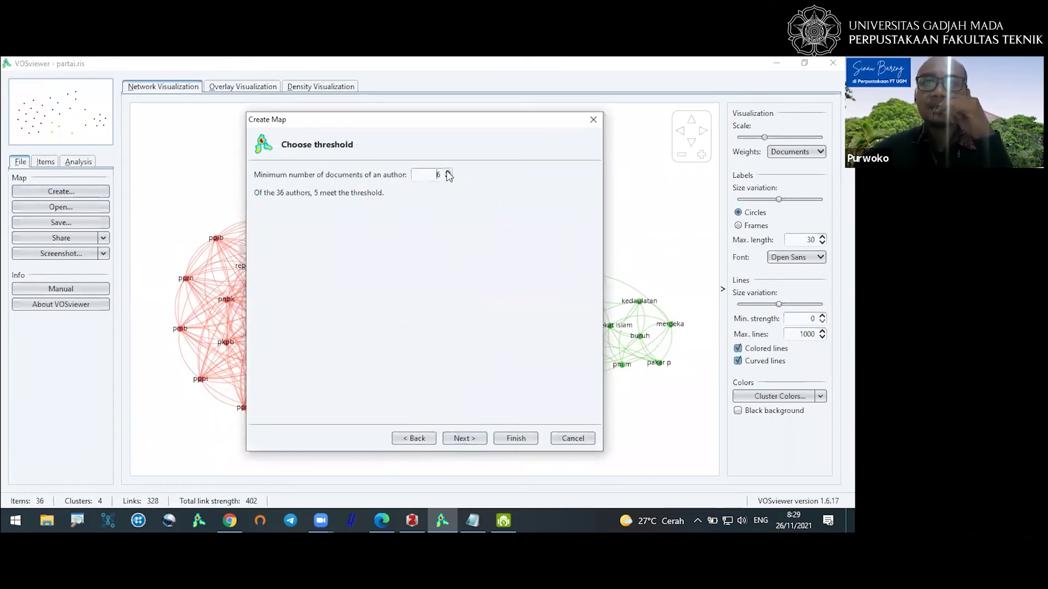
{"action": "left_click", "coordinate": [447, 178]}
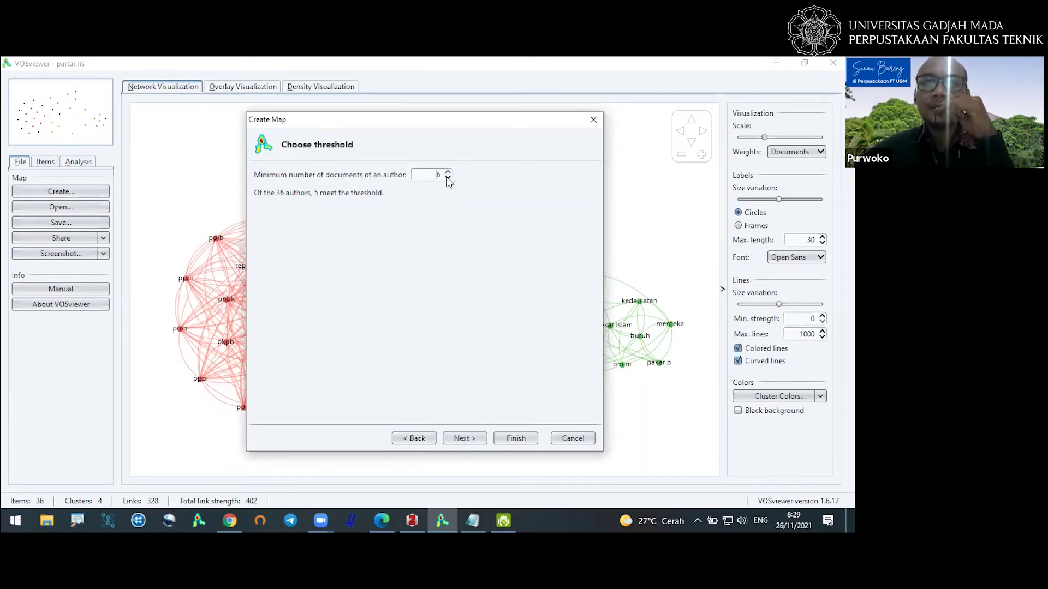
{"action": "left_click", "coordinate": [447, 178]}
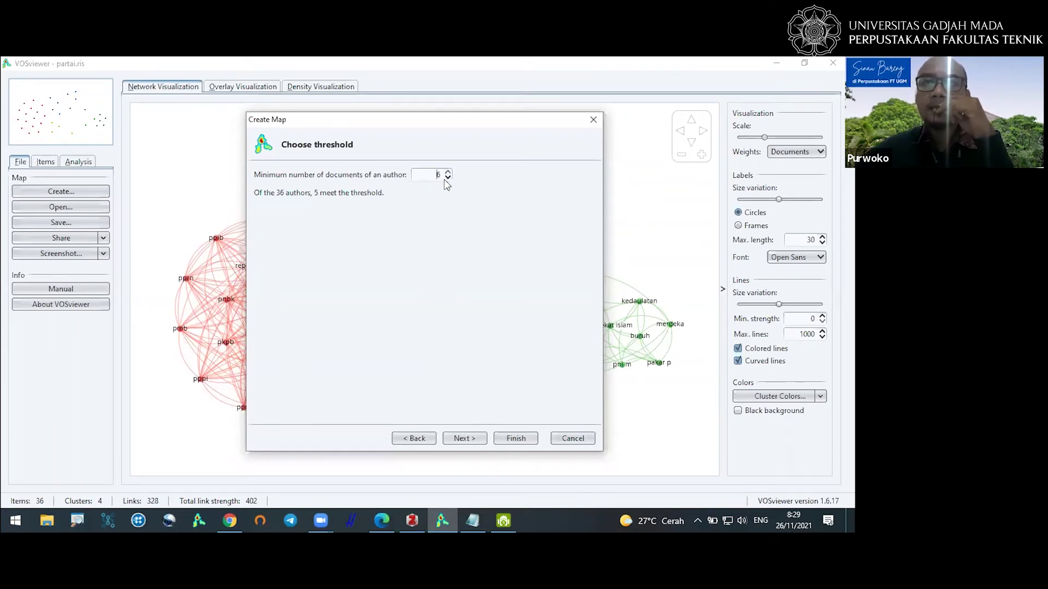
{"action": "left_click", "coordinate": [470, 439]}
{"action": "left_click", "coordinate": [470, 440]}
{"action": "left_click", "coordinate": [515, 439]}
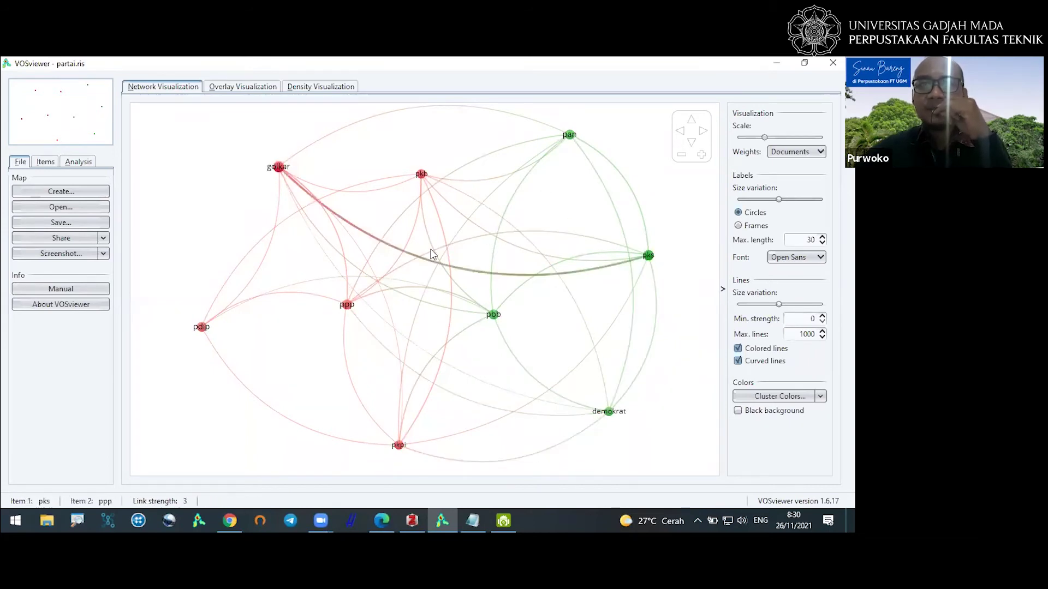
Start another bibliographic map, then switch to Edge and examine the blog post's party coalition visualisations for minimum appearances of 1, 2 and 5.
{"action": "left_click", "coordinate": [62, 191]}
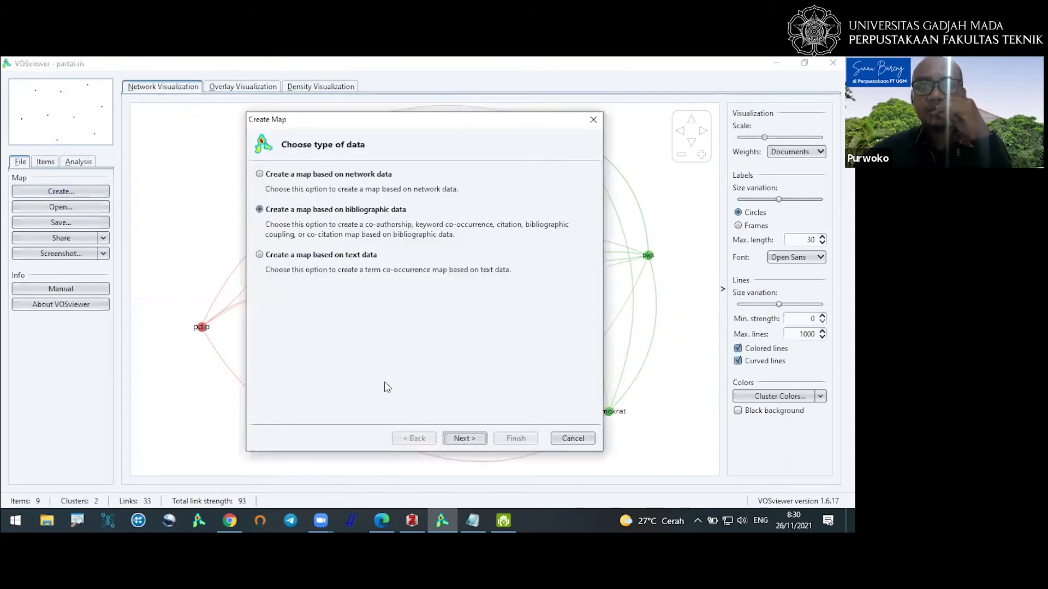
{"action": "left_click", "coordinate": [382, 520]}
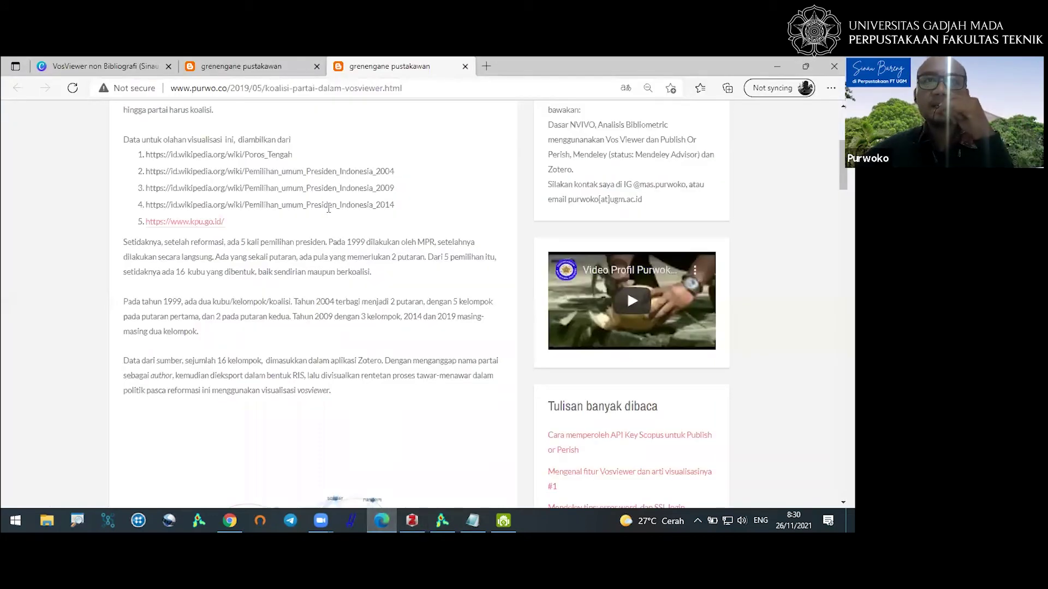
{"action": "scroll", "coordinate": [328, 209], "scroll_direction": "down", "scroll_amount": 7}
{"action": "left_click_drag", "start_coordinate": [377, 340], "coordinate": [359, 340]}
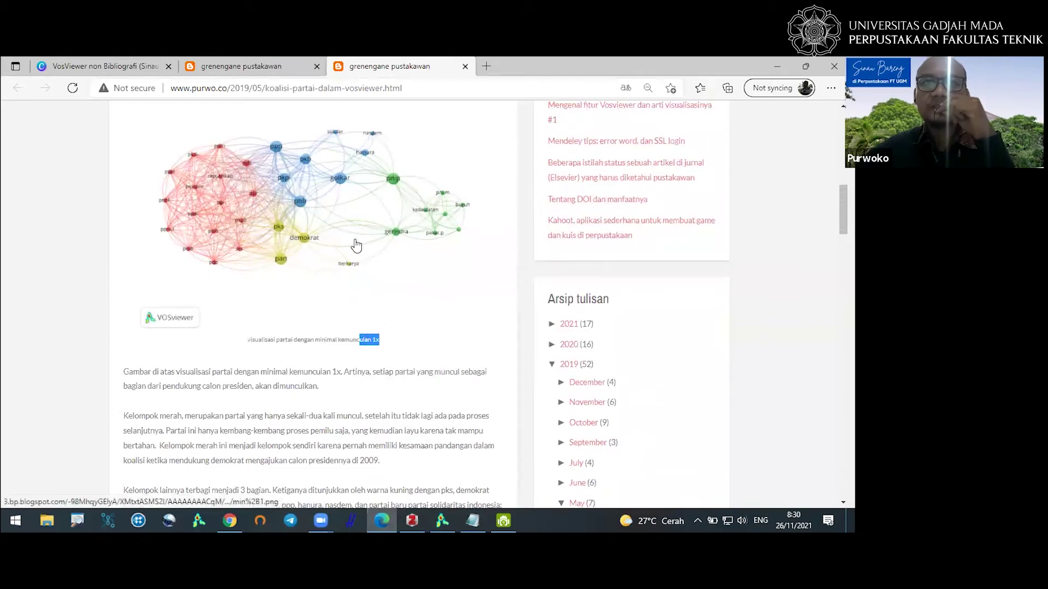
{"action": "scroll", "coordinate": [356, 245], "scroll_direction": "down", "scroll_amount": 12}
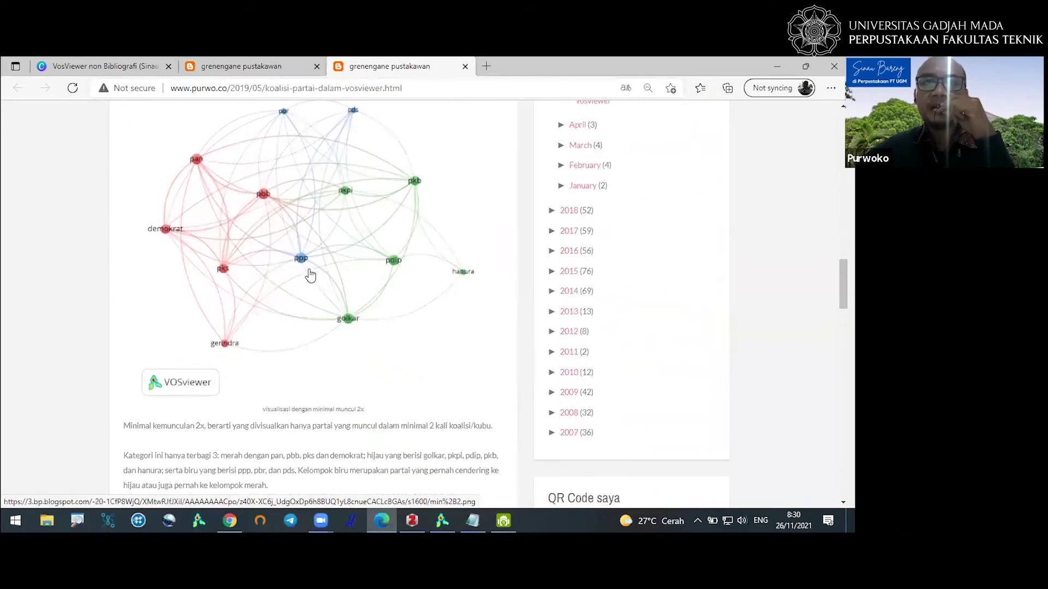
{"action": "scroll", "coordinate": [355, 243], "scroll_direction": "down", "scroll_amount": 8}
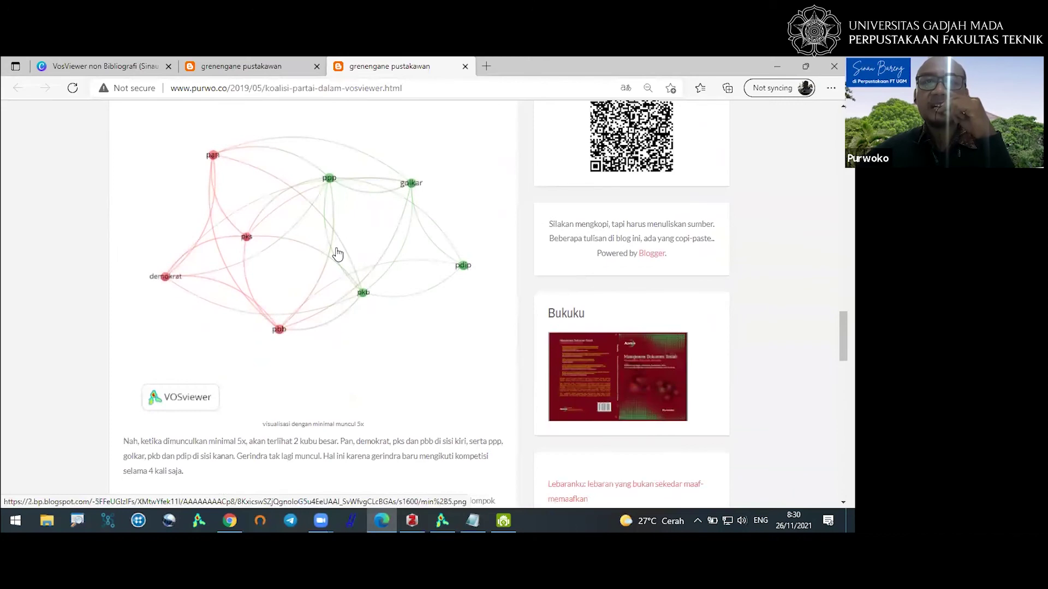
{"action": "scroll", "coordinate": [339, 254], "scroll_direction": "down", "scroll_amount": 15}
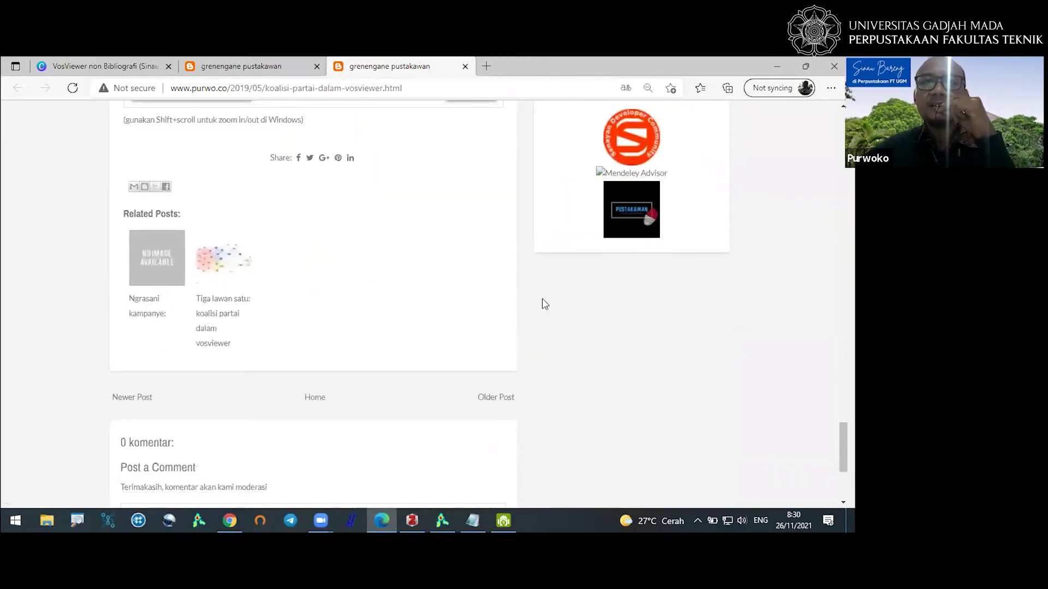
{"action": "scroll", "coordinate": [544, 304], "scroll_direction": "up", "scroll_amount": 10}
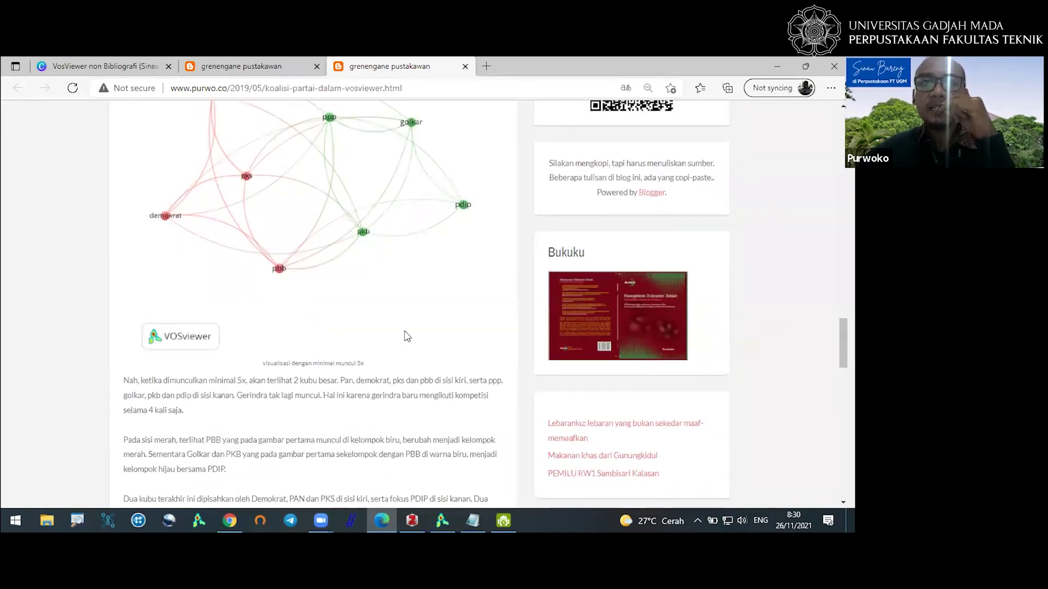
{"action": "scroll", "coordinate": [363, 356], "scroll_direction": "up", "scroll_amount": 10}
{"action": "scroll", "coordinate": [355, 302], "scroll_direction": "down", "scroll_amount": 3}
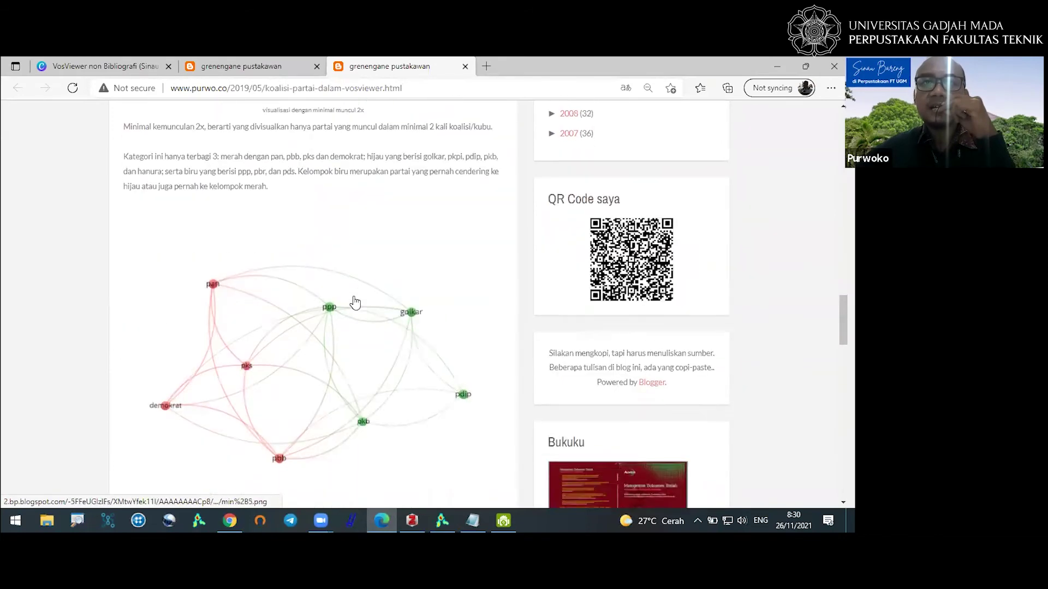
{"action": "scroll", "coordinate": [354, 303], "scroll_direction": "down", "scroll_amount": 2}
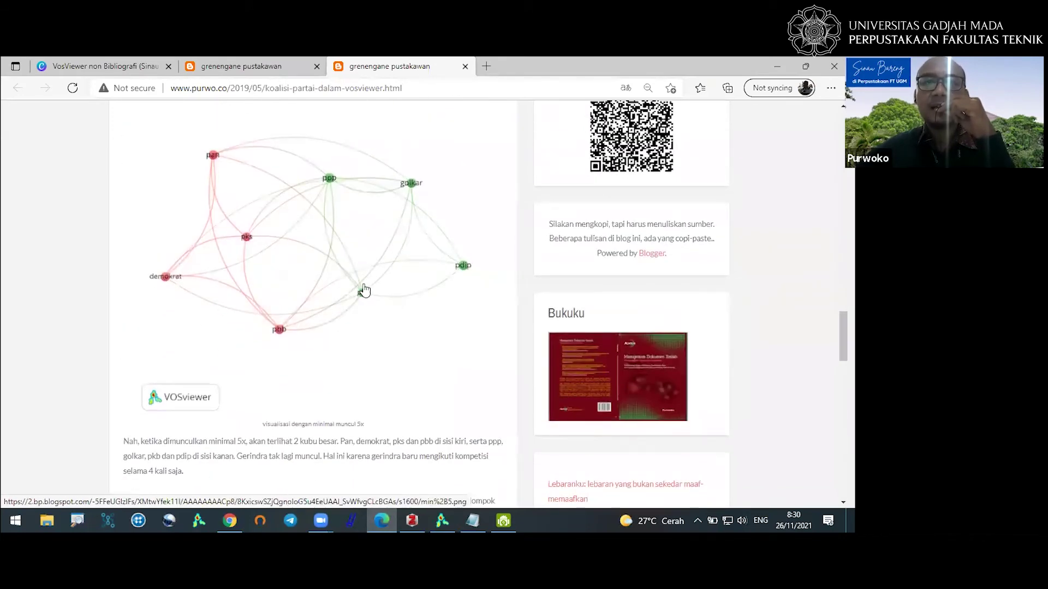
Switch back to VOSviewer and generate the co-authorship map with a minimum of 6 documents per author and all selected authors.
{"action": "left_click", "coordinate": [443, 518]}
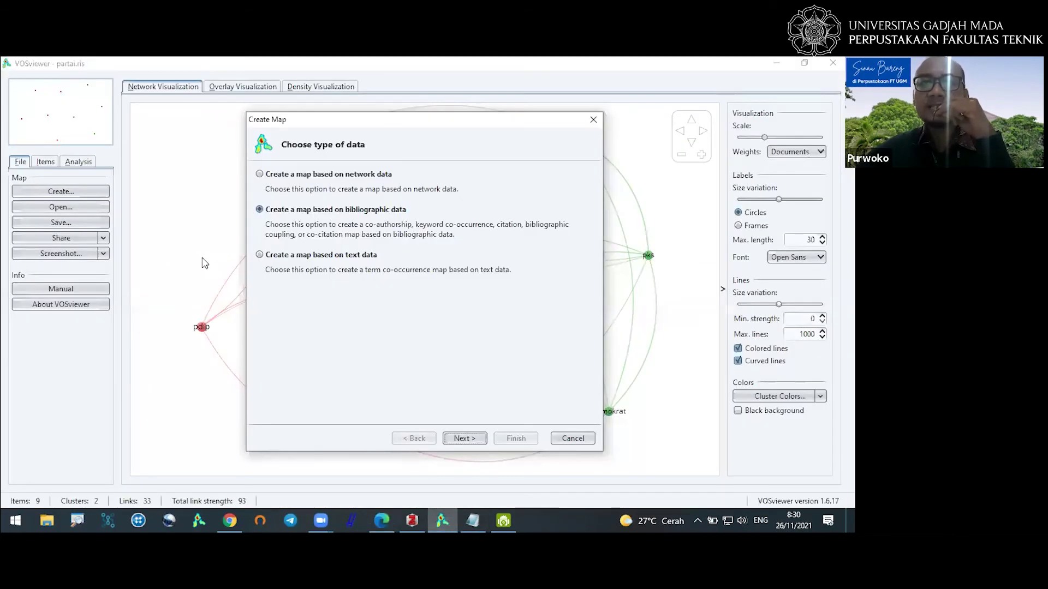
{"action": "left_click", "coordinate": [472, 440]}
{"action": "left_click", "coordinate": [472, 440]}
{"action": "left_click", "coordinate": [474, 438]}
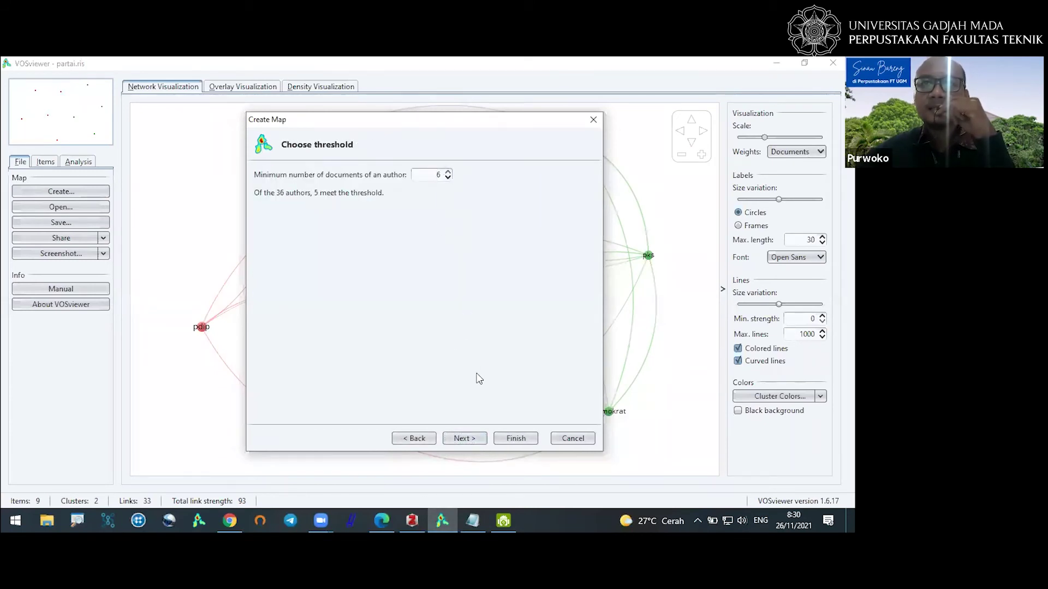
{"action": "left_click", "coordinate": [472, 440]}
{"action": "left_click", "coordinate": [471, 439]}
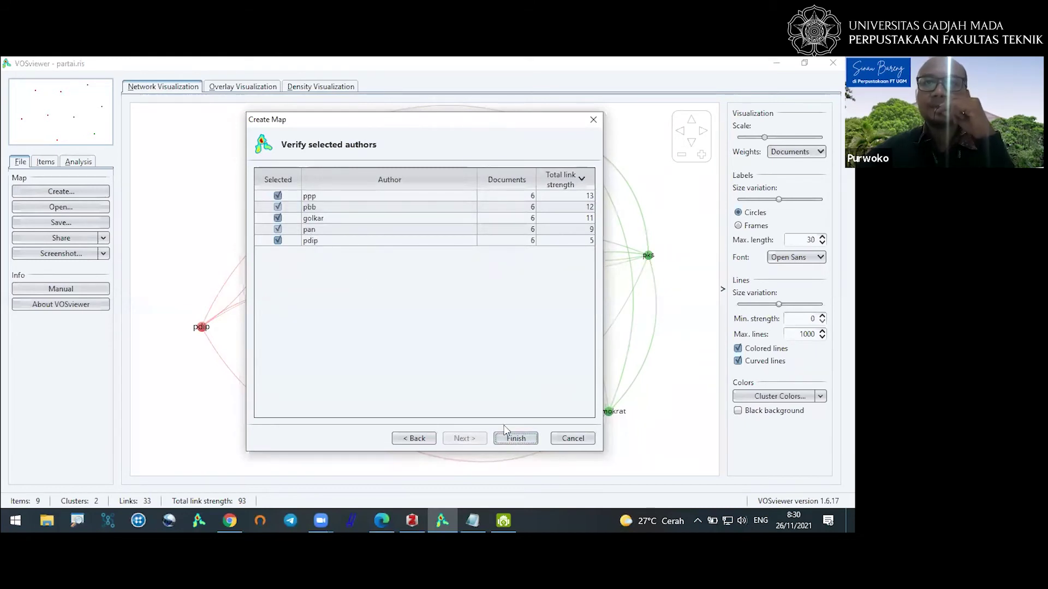
{"action": "left_click", "coordinate": [514, 440]}
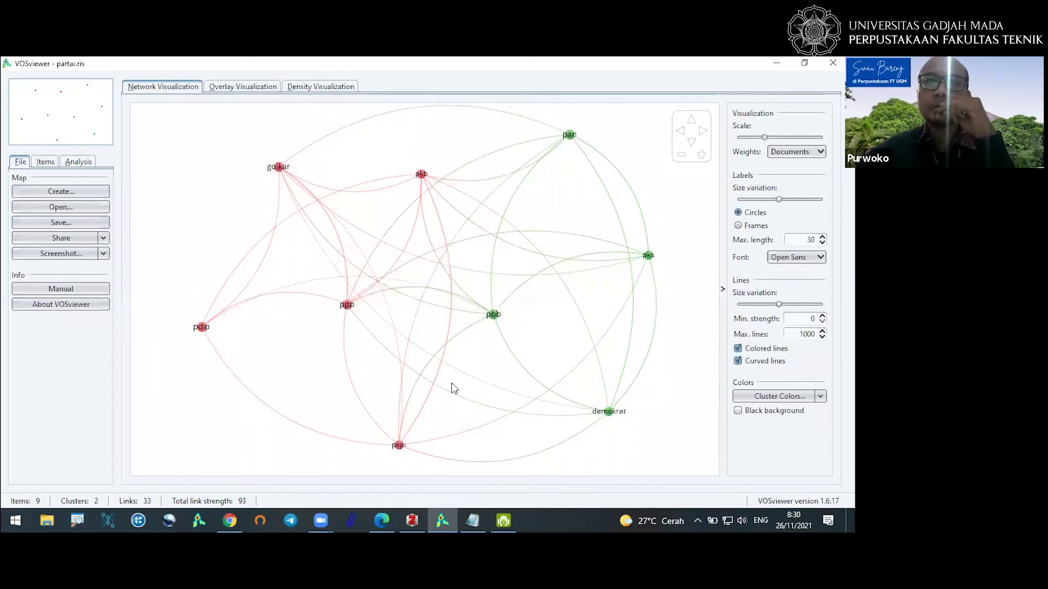